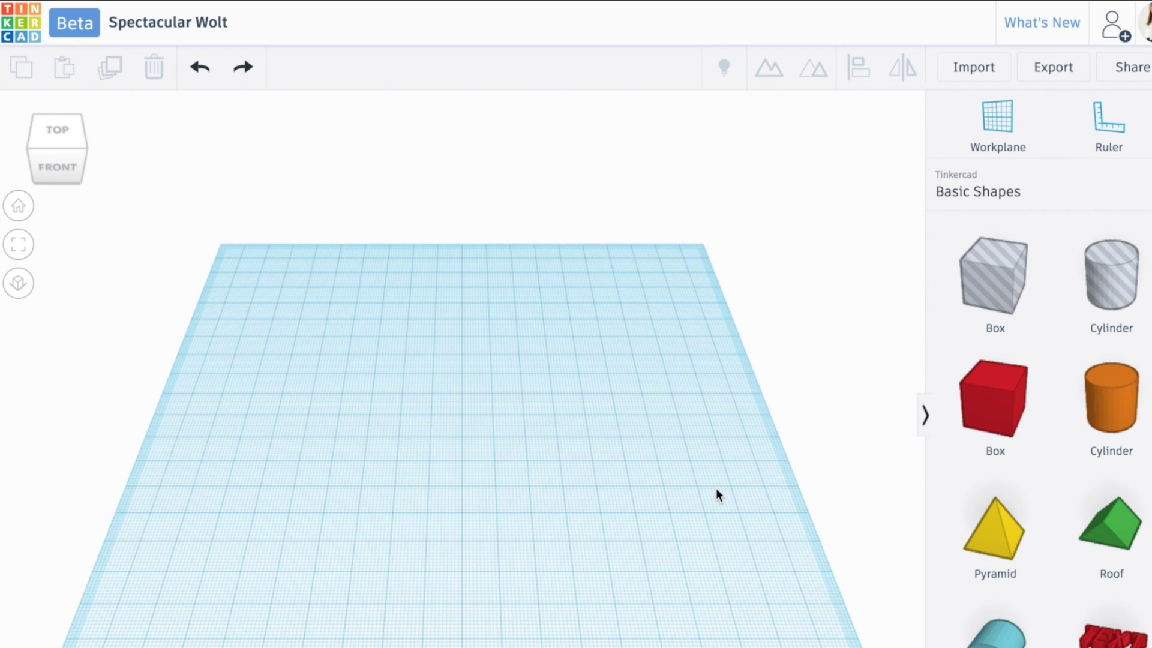
- Drop a yellow Star from the Symbols library onto the workplane and scale it evenly to about 33.79 × 32.13 mm
{"action": "left_click", "coordinate": [993, 199]}
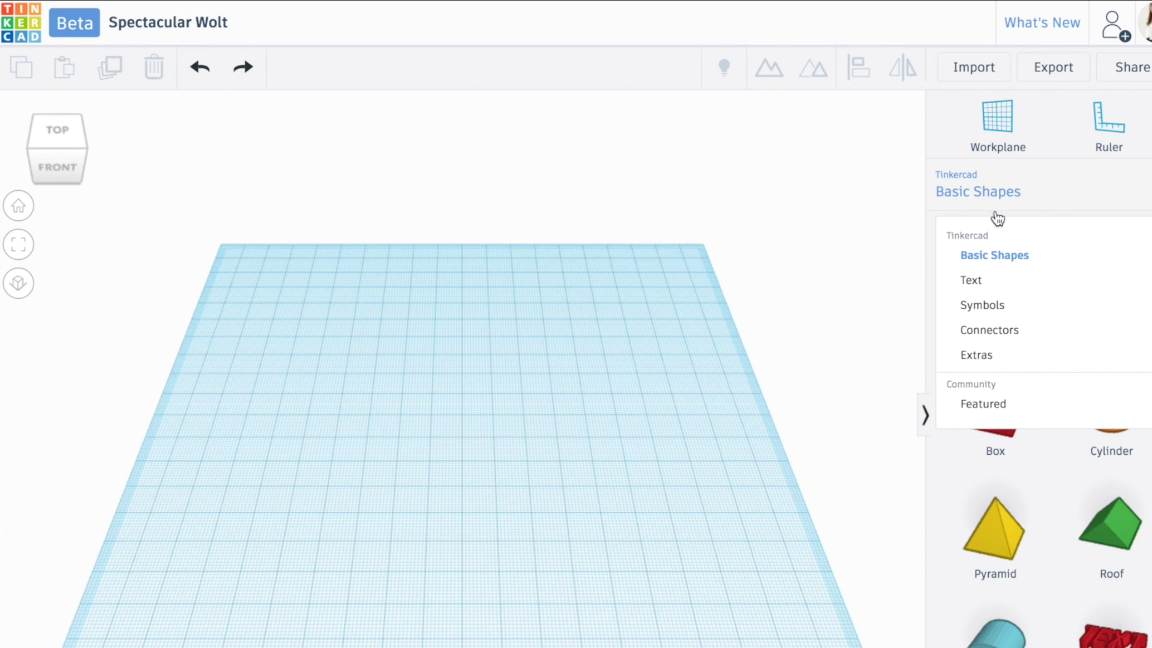
{"action": "left_click", "coordinate": [995, 309]}
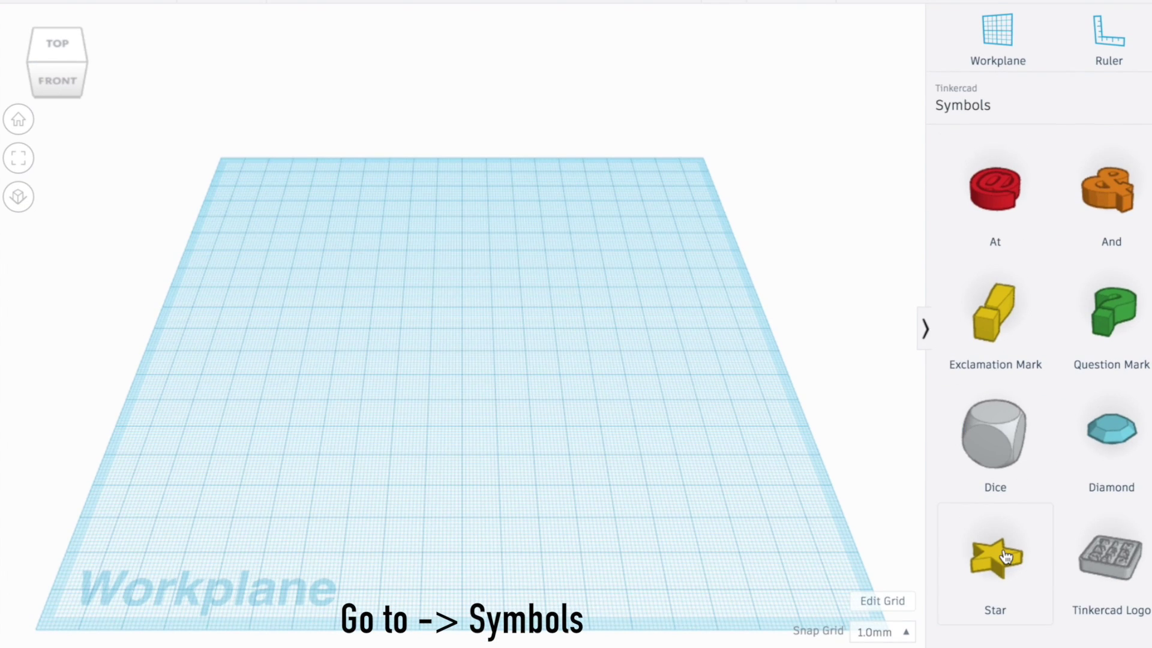
{"action": "left_click_drag", "start_coordinate": [814, 477], "coordinate": [457, 341]}
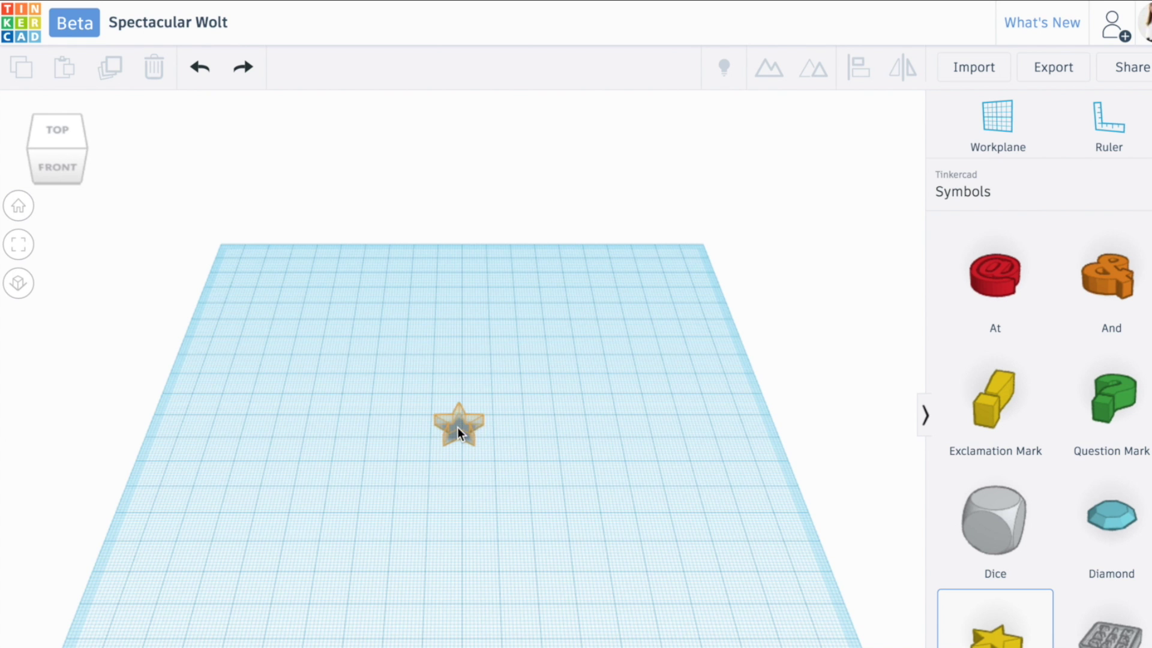
{"action": "left_click_drag", "start_coordinate": [457, 427], "coordinate": [457, 427]}
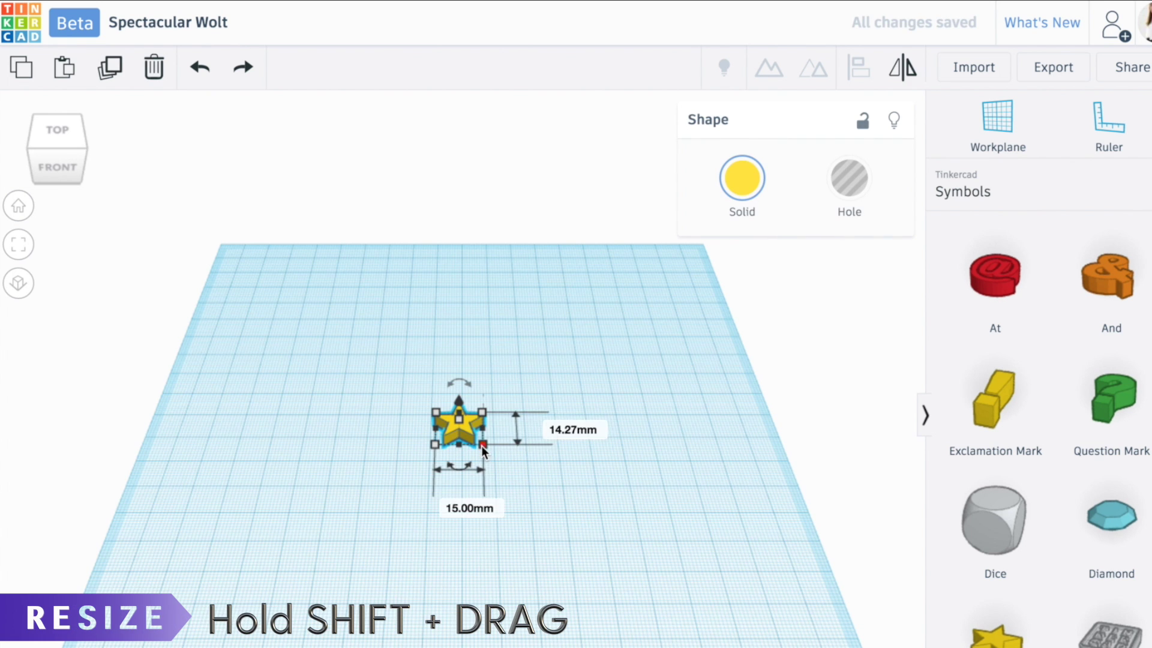
{"action": "left_click_drag", "start_coordinate": [484, 444], "coordinate": [522, 494], "text": "shift"}
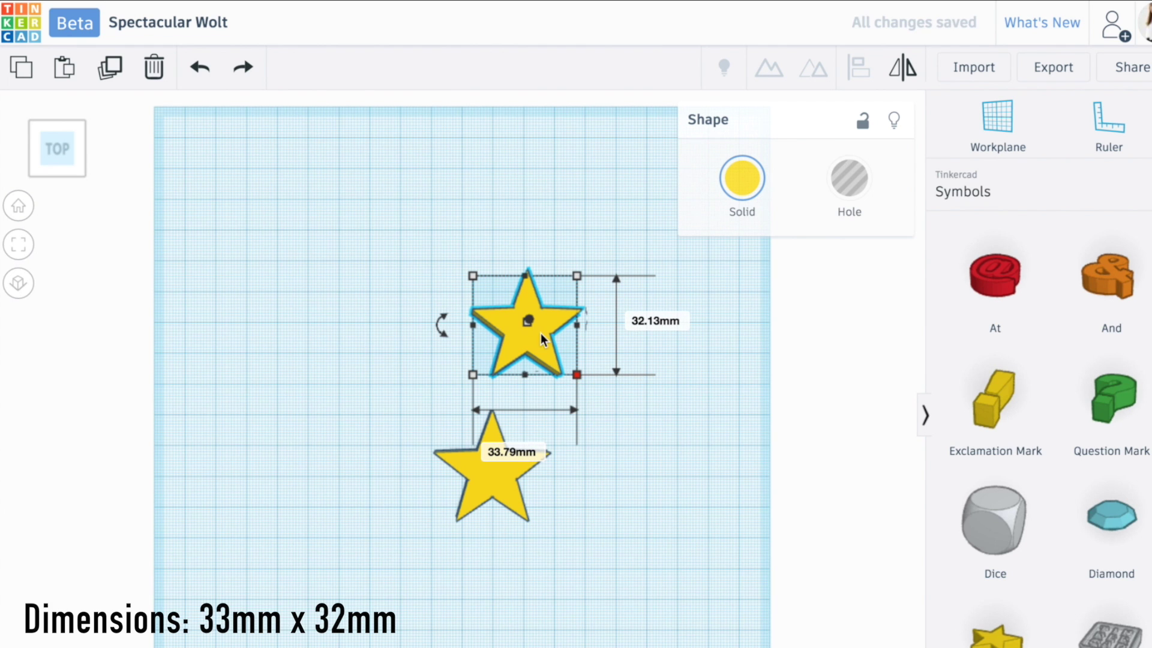
- Turn one star into a hole and make the solid yellow star 1 mm thick
{"action": "left_click", "coordinate": [849, 178]}
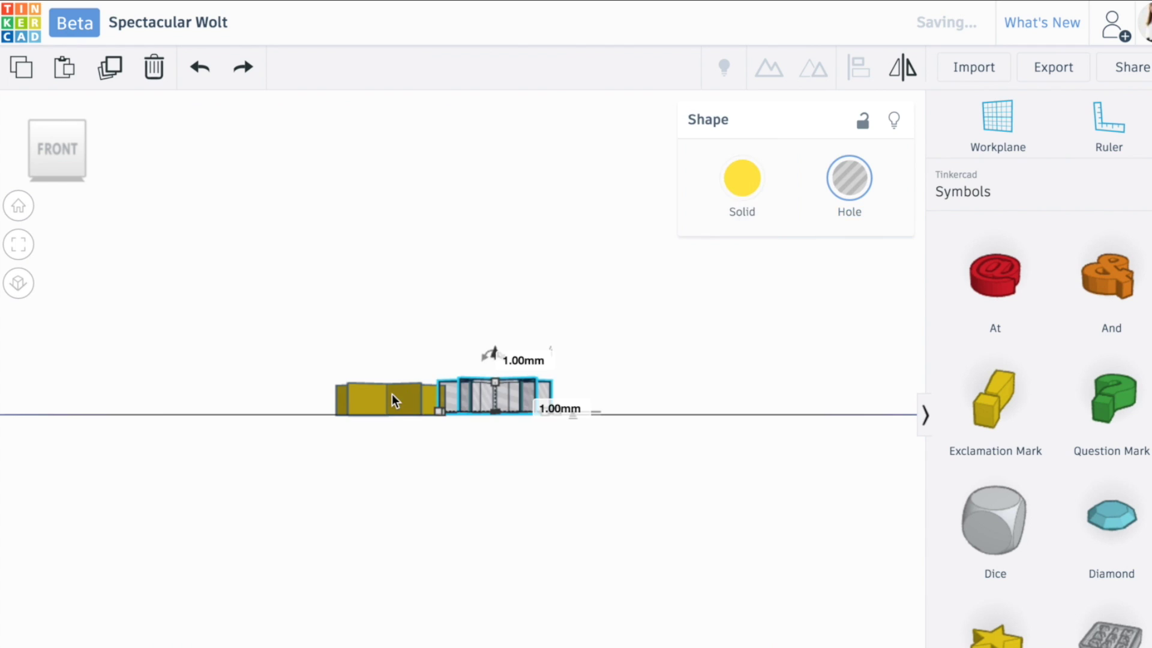
{"action": "left_click", "coordinate": [391, 397]}
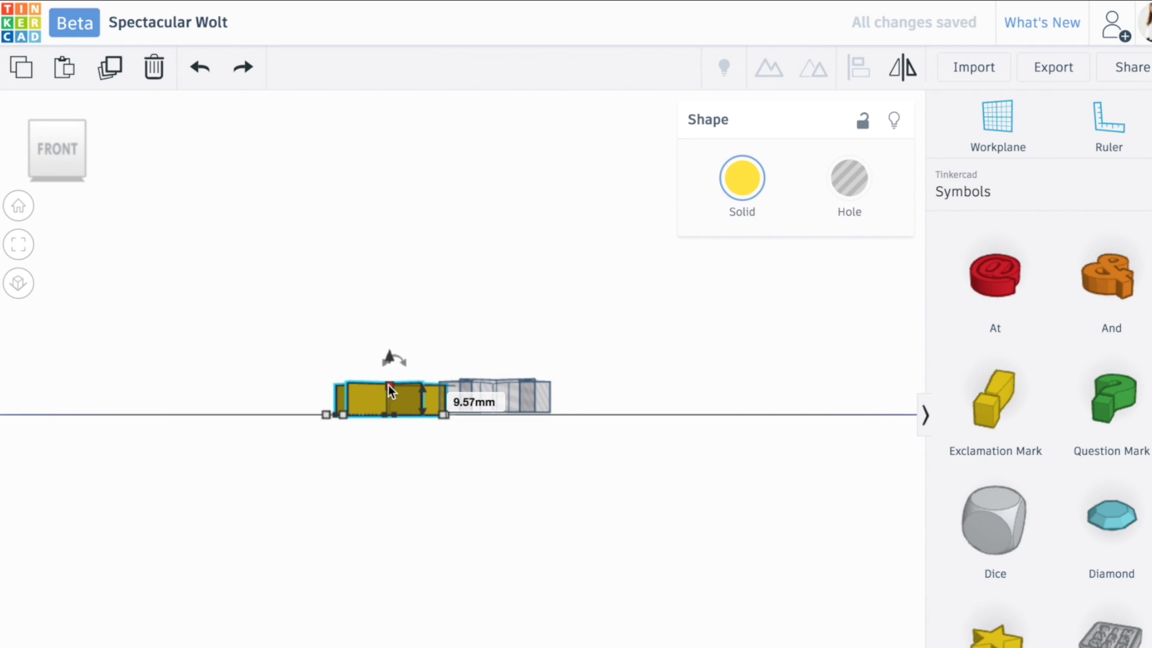
{"action": "left_click_drag", "start_coordinate": [387, 391], "coordinate": [387, 409]}
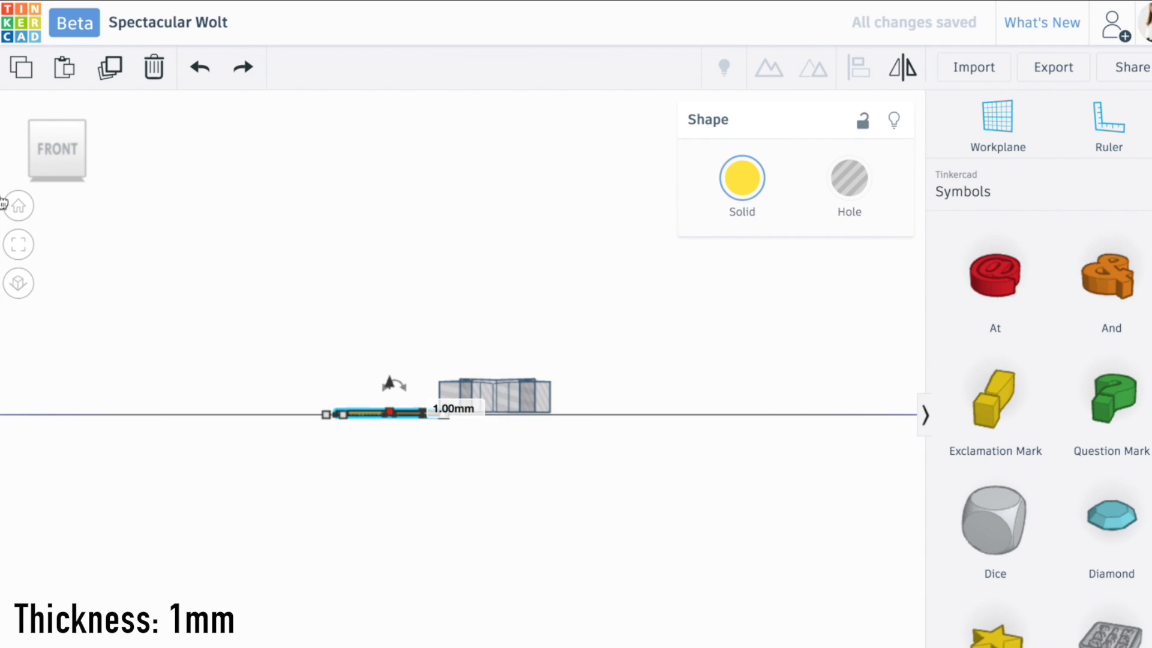
{"action": "left_click", "coordinate": [52, 119]}
- Move the hole star onto the solid star, centred, and shrink it to 28.39 × 27.00 mm
{"action": "left_click_drag", "start_coordinate": [490, 476], "coordinate": [450, 409]}
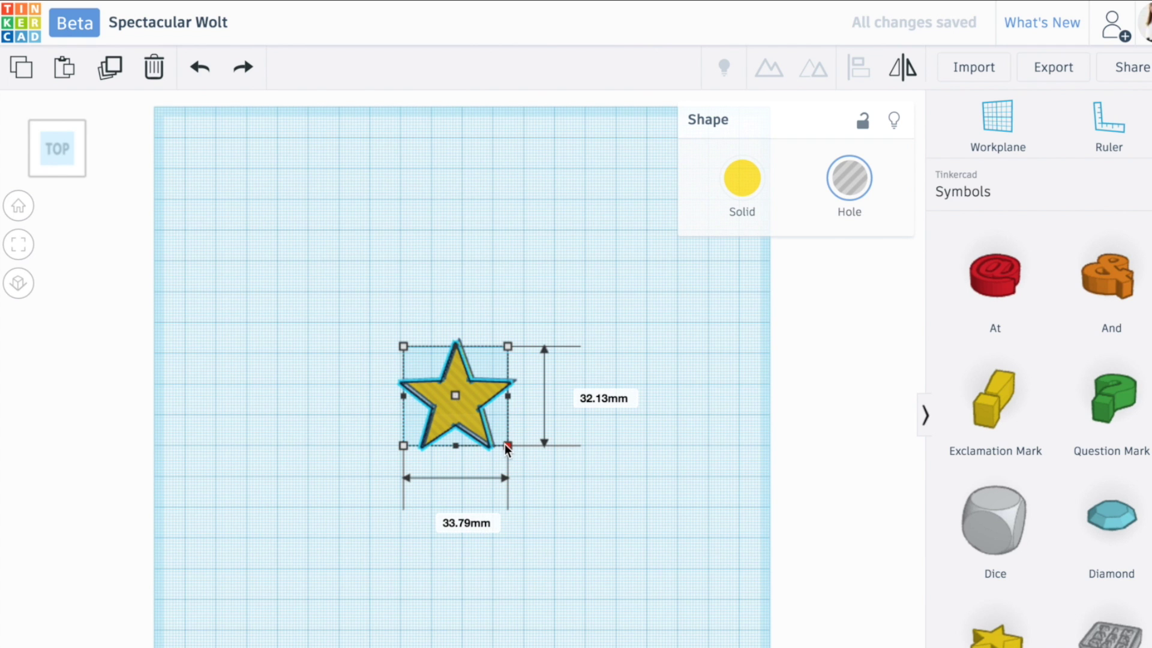
{"action": "left_click_drag", "start_coordinate": [499, 443], "coordinate": [501, 439]}
{"action": "left_click_drag", "start_coordinate": [460, 393], "coordinate": [467, 394]}
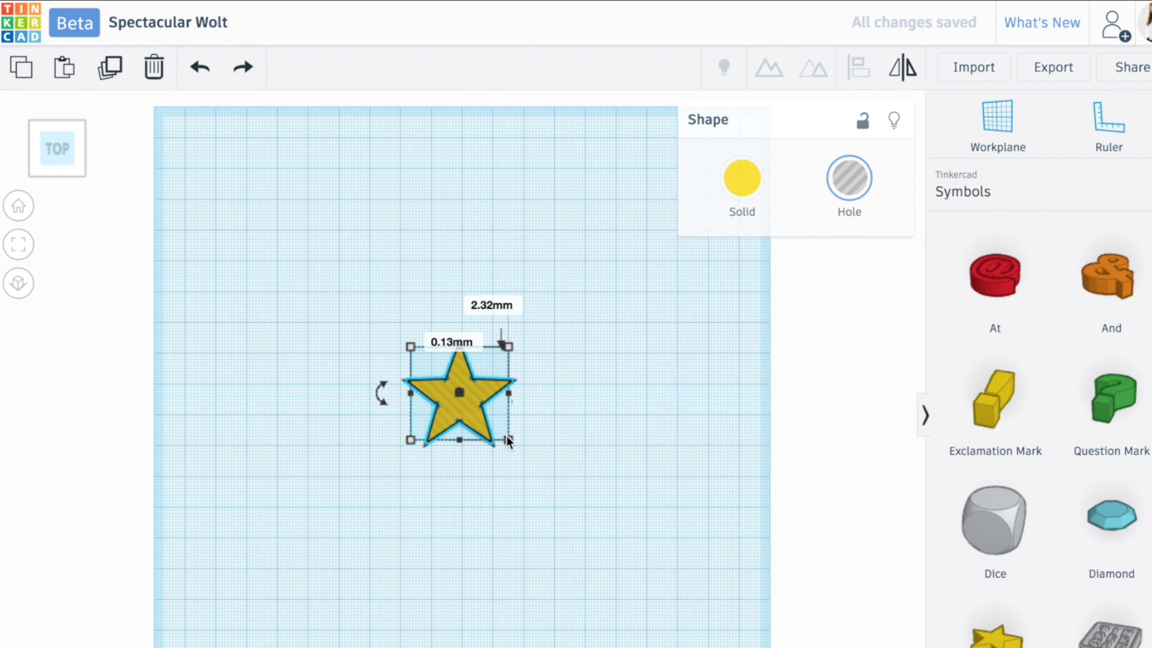
{"action": "left_click_drag", "start_coordinate": [505, 437], "coordinate": [474, 455]}
{"action": "key", "text": "f"}
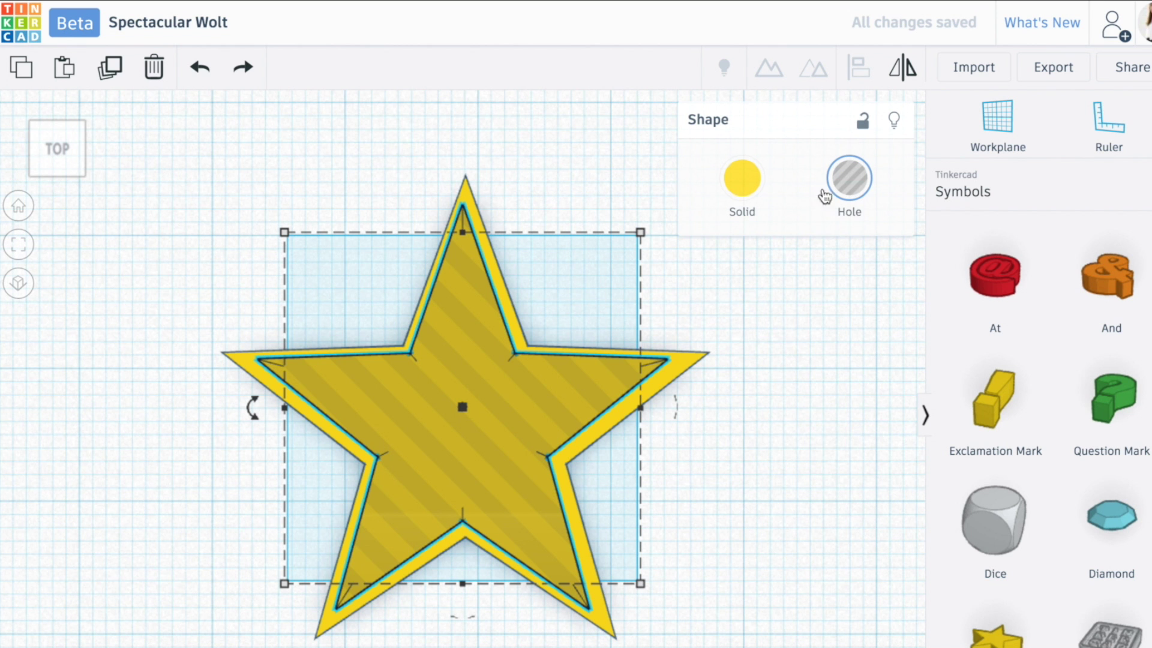
- Lower the hole star to -1 mm, then group both stars into a hollow yellow star frame
{"action": "left_click", "coordinate": [56, 180]}
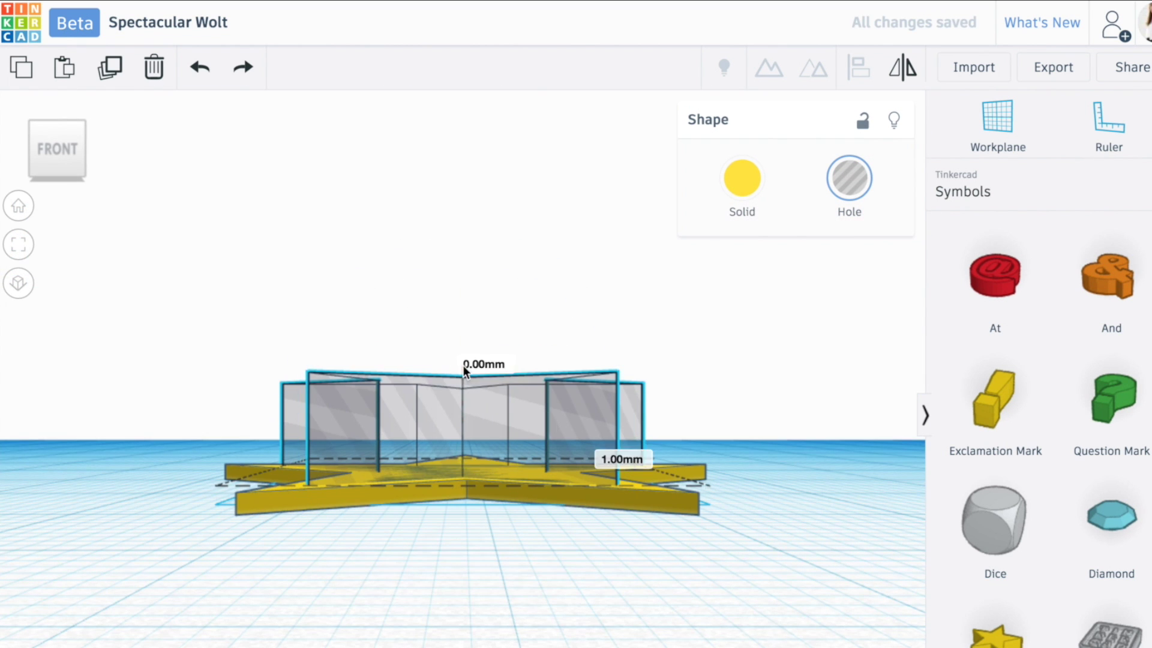
{"action": "left_click_drag", "start_coordinate": [463, 367], "coordinate": [463, 380]}
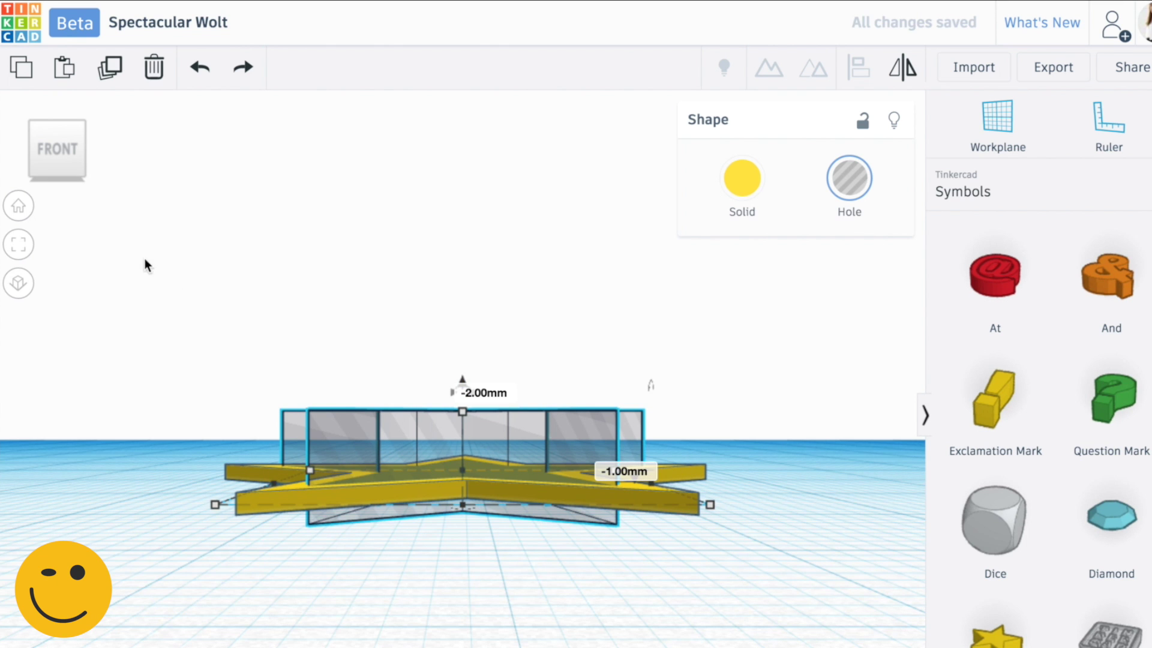
{"action": "left_click", "coordinate": [58, 116]}
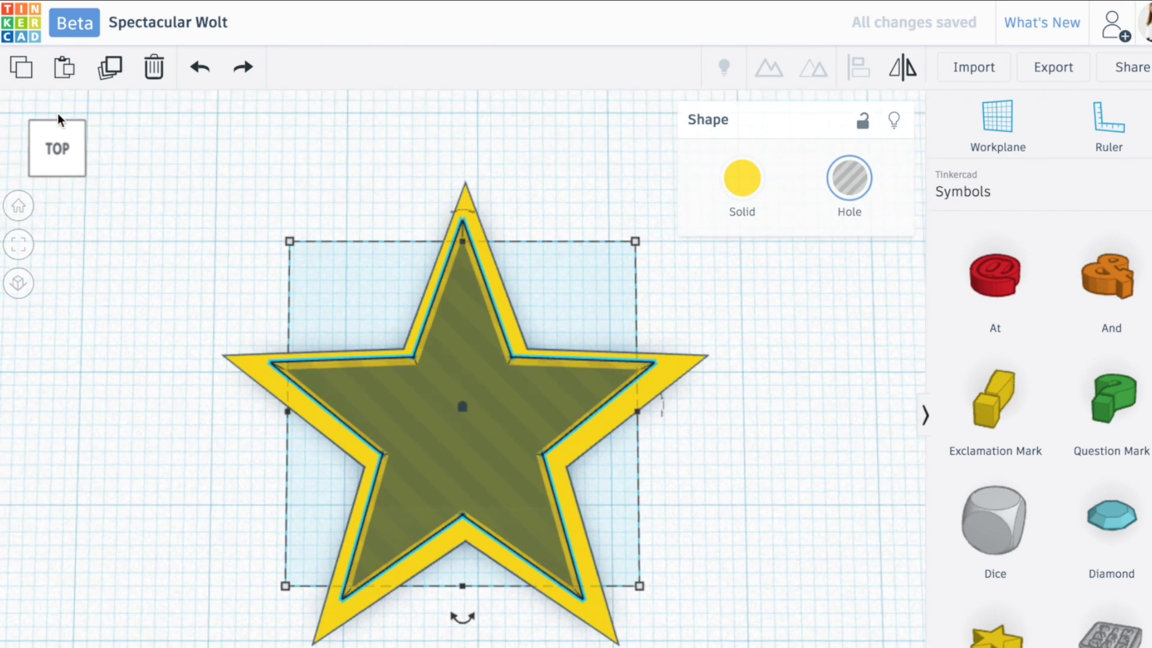
{"action": "left_click_drag", "start_coordinate": [816, 636], "coordinate": [180, 238]}
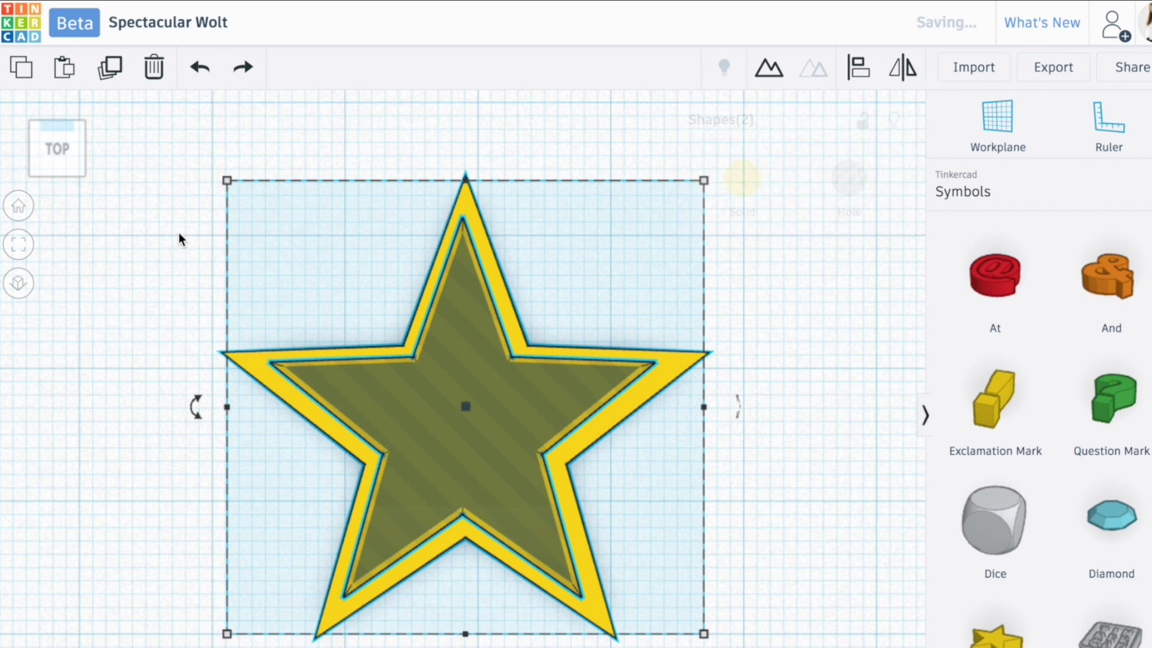
{"action": "left_click", "coordinate": [766, 83]}
{"action": "left_click", "coordinate": [645, 229]}
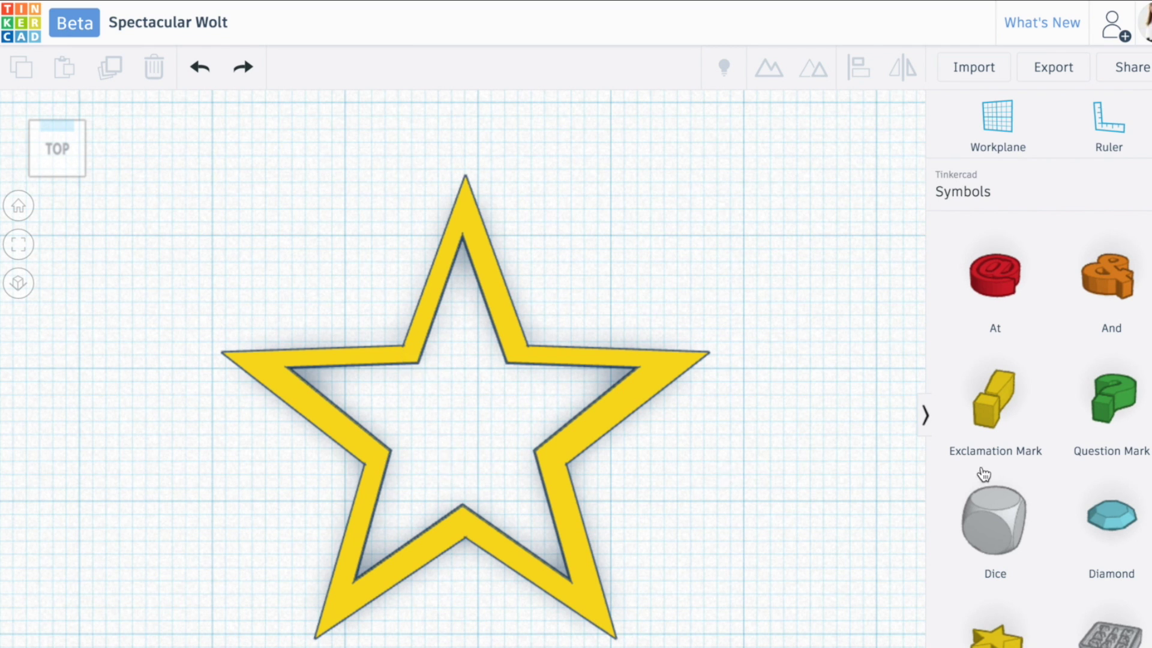
- Add a red Basic Shapes box and size it to 1 mm wide by 4 mm long
{"action": "left_click", "coordinate": [1026, 207]}
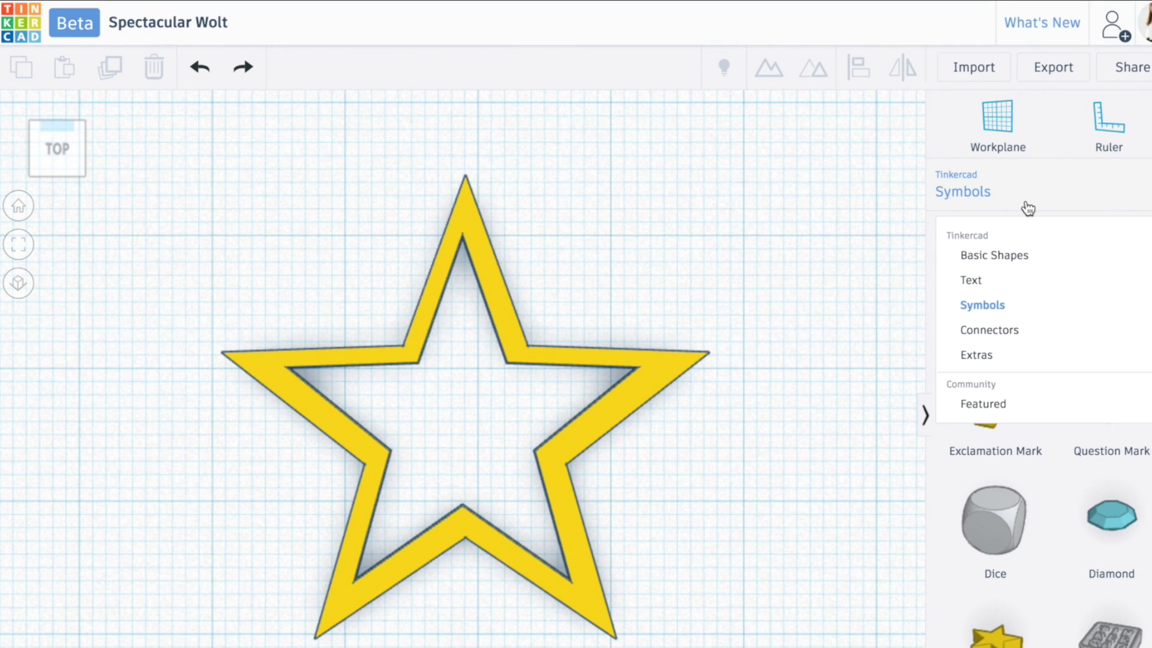
{"action": "left_click", "coordinate": [1016, 259]}
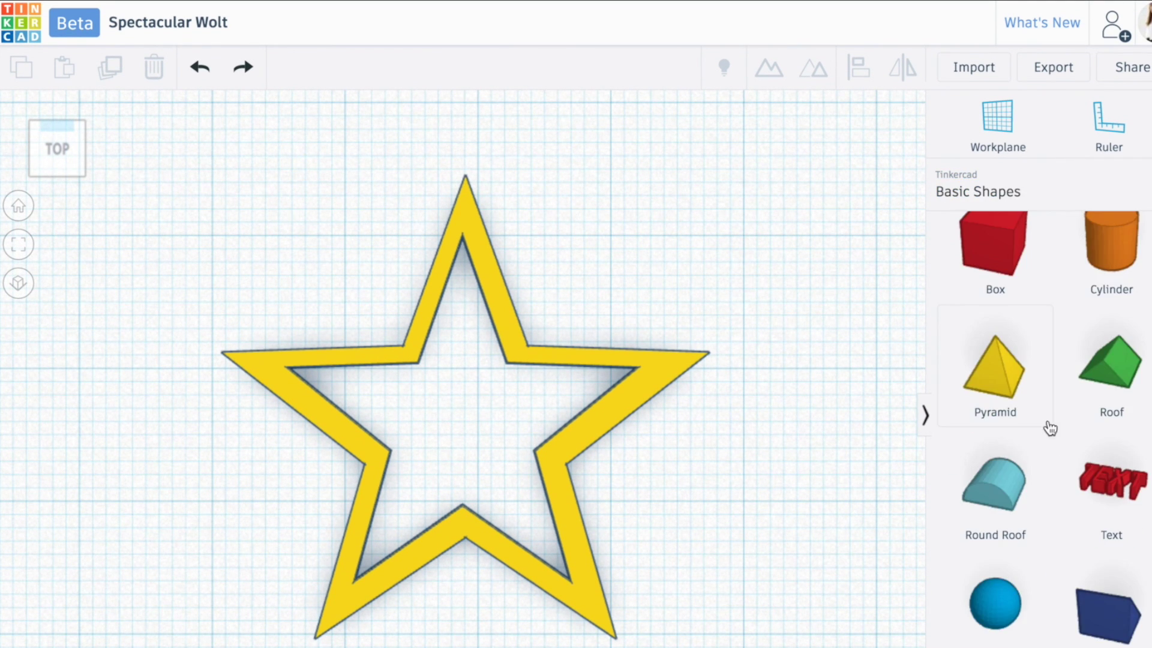
{"action": "scroll", "coordinate": [1049, 579], "scroll_direction": "down", "scroll_amount": 7}
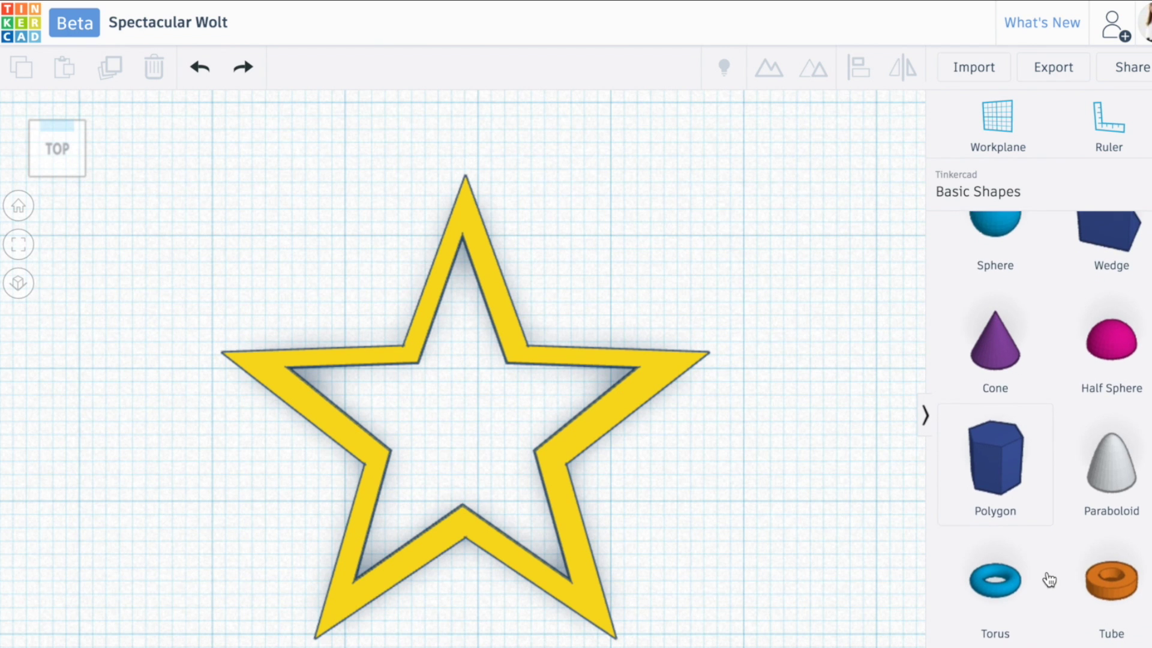
{"action": "scroll", "coordinate": [1024, 414], "scroll_direction": "up", "scroll_amount": 7}
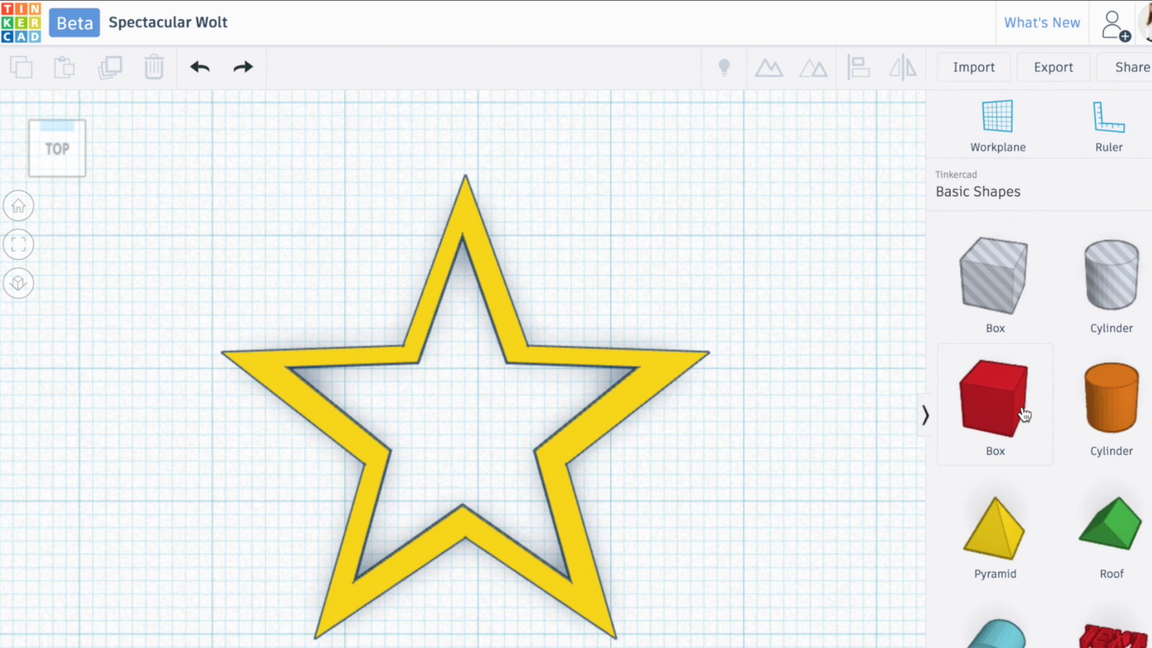
{"action": "left_click_drag", "start_coordinate": [1025, 414], "coordinate": [525, 493]}
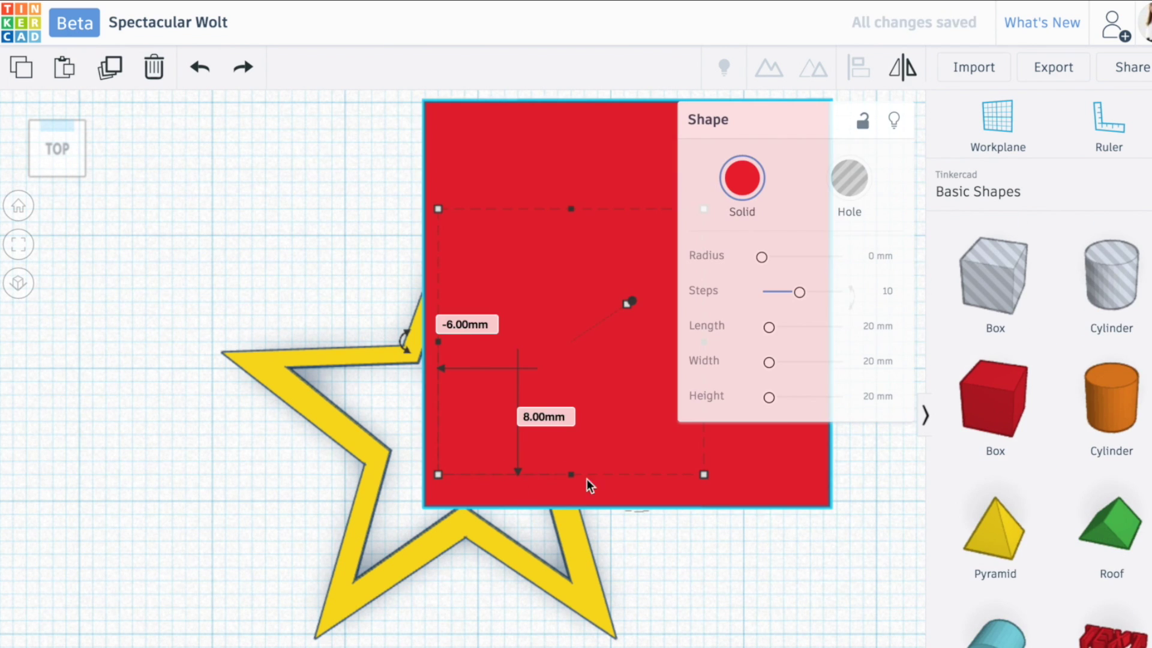
{"action": "left_click_drag", "start_coordinate": [703, 474], "coordinate": [544, 421]}
{"action": "left_click", "coordinate": [475, 500]}
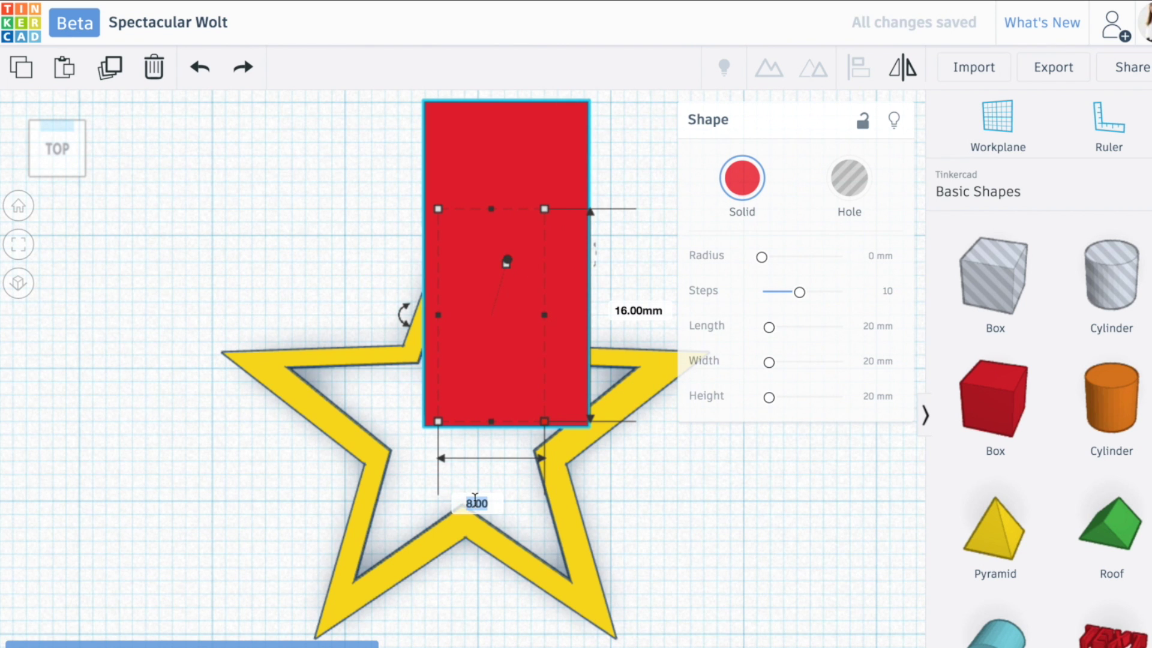
{"action": "type", "text": "1"}
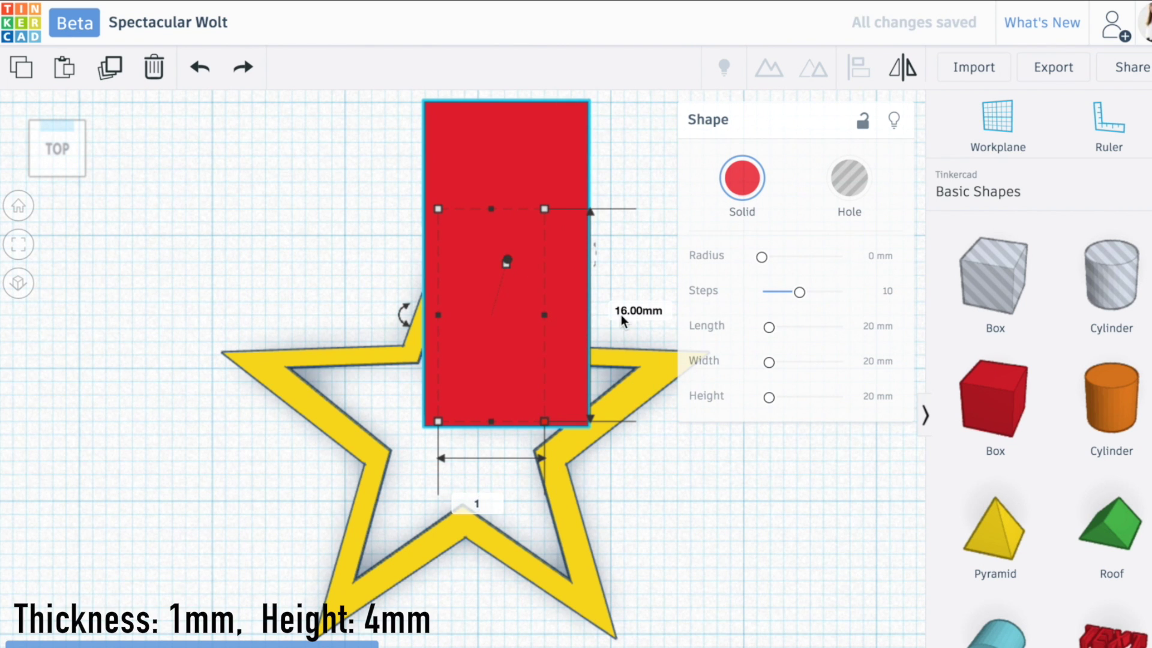
{"action": "key", "text": "Return"}
{"action": "left_click", "coordinate": [538, 311]}
{"action": "type", "text": "4"}
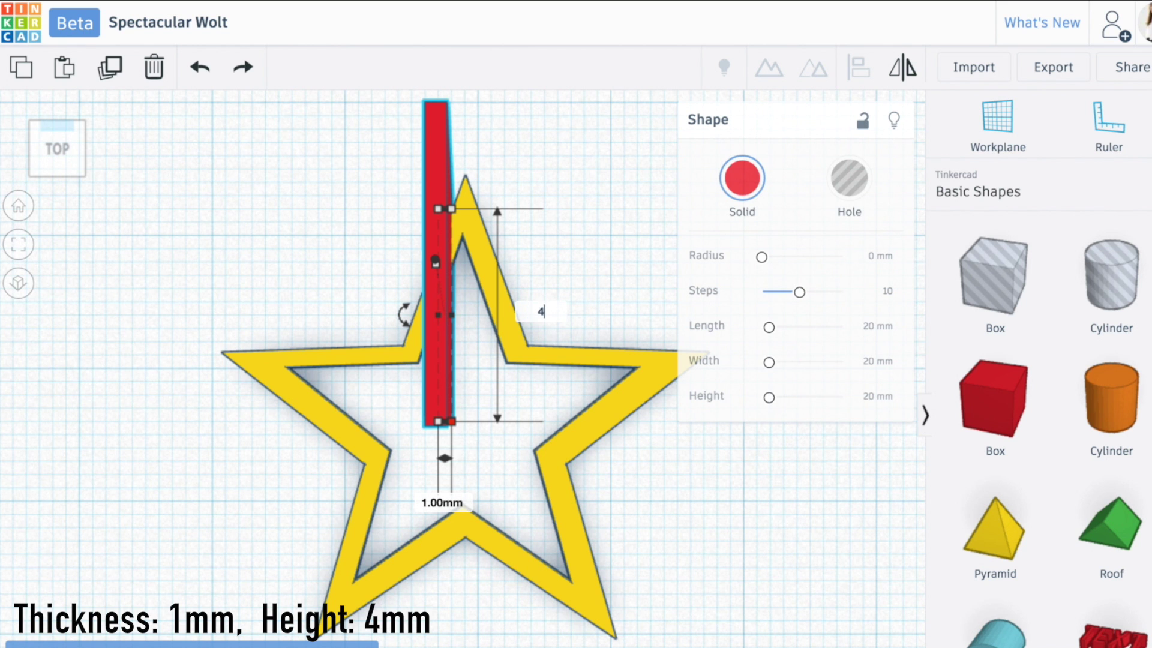
{"action": "key", "text": "Return"}
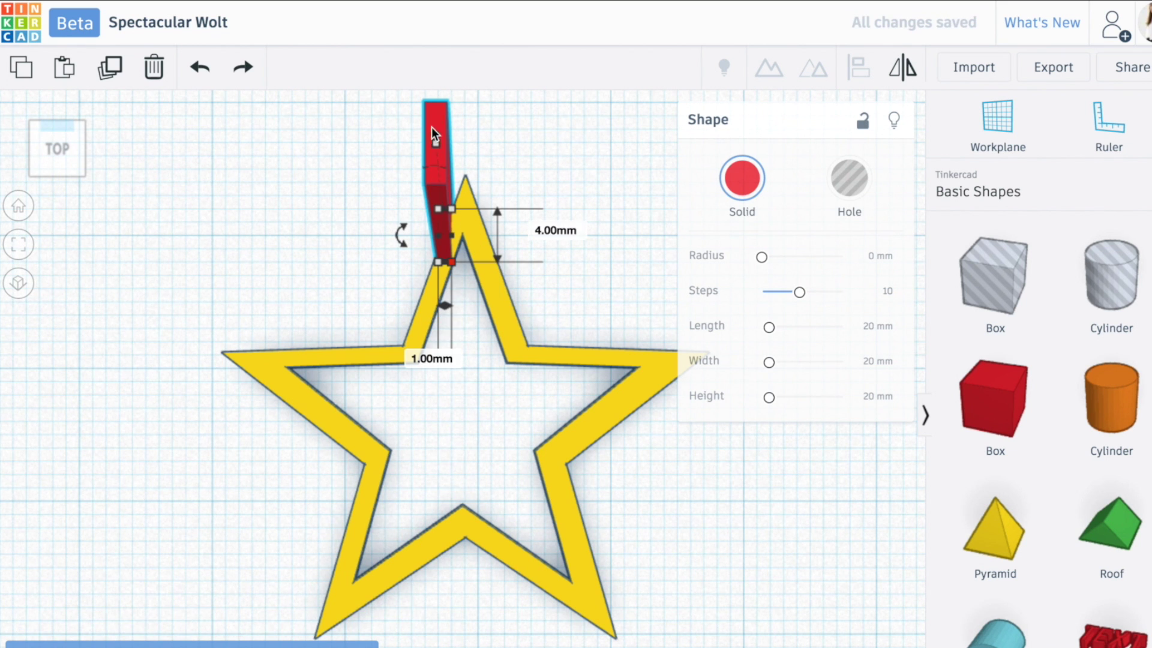
- Move the bar into the star, stretch it to 8 mm, and angle it 22.5° across the lower-left corner
{"action": "left_click_drag", "start_coordinate": [433, 133], "coordinate": [429, 414]}
{"action": "left_click_drag", "start_coordinate": [390, 447], "coordinate": [433, 465]}
{"action": "left_click", "coordinate": [440, 458]}
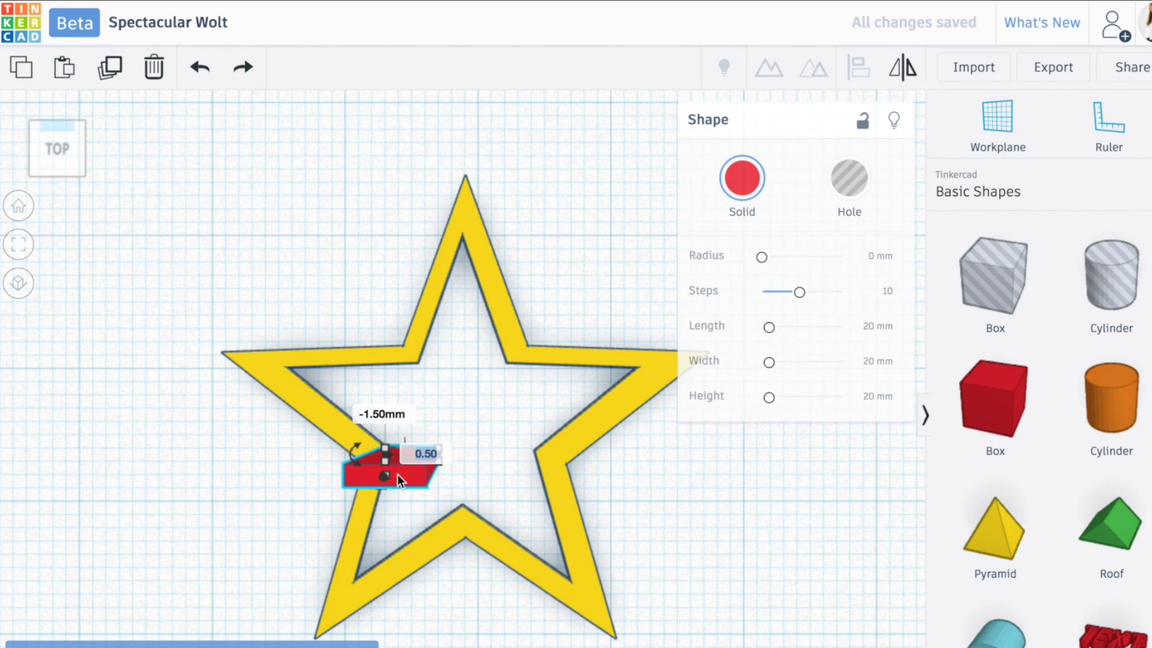
{"action": "key", "text": "Return"}
{"action": "left_click_drag", "start_coordinate": [440, 459], "coordinate": [494, 459]}
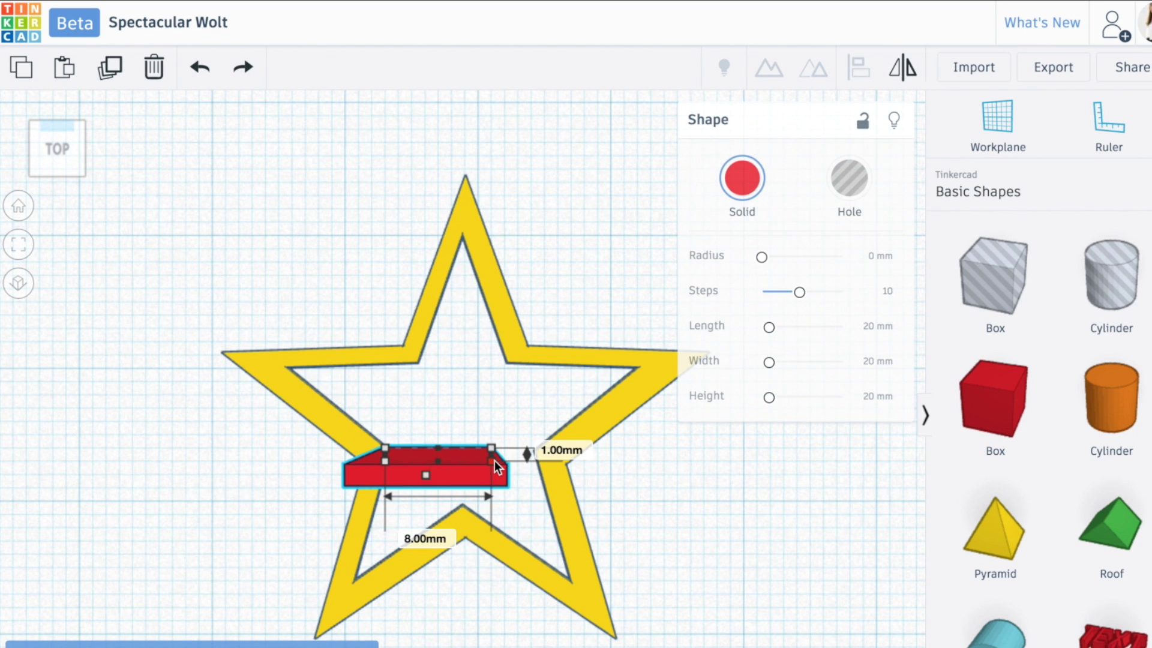
{"action": "left_click_drag", "start_coordinate": [352, 451], "coordinate": [359, 475]}
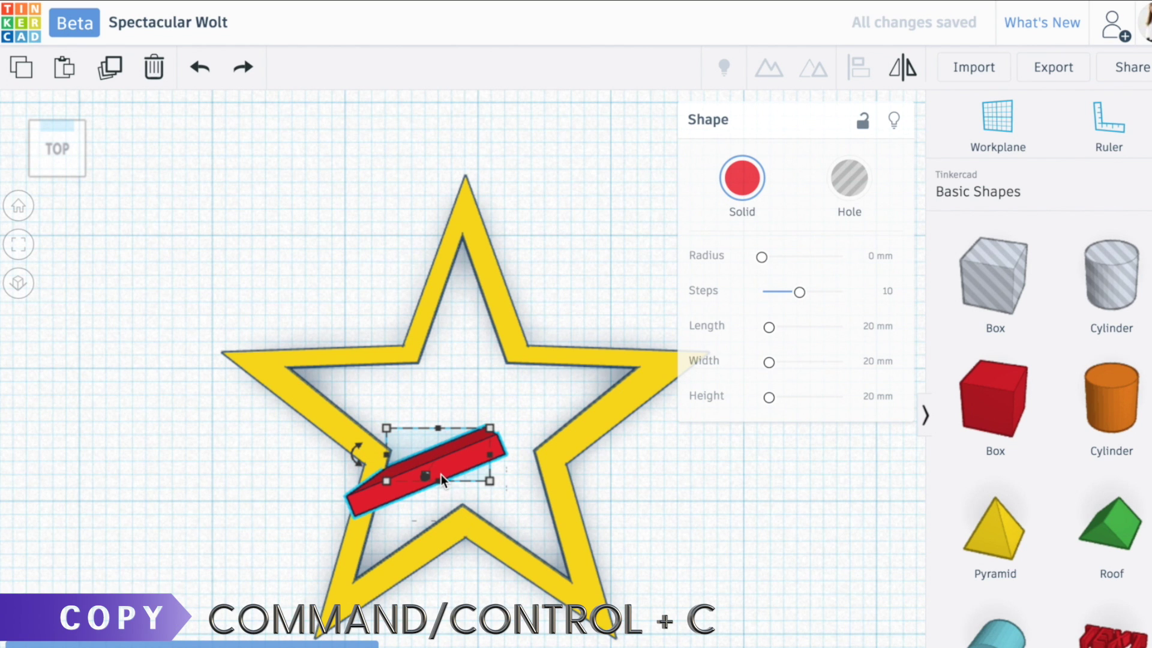
{"action": "left_click", "coordinate": [426, 393]}
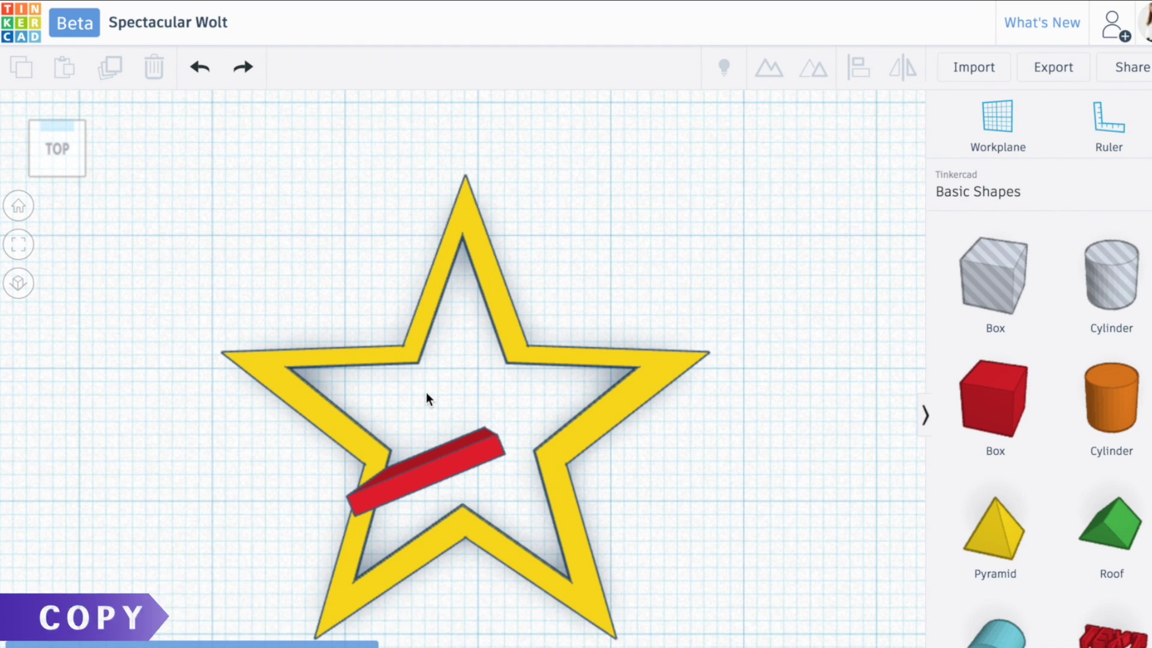
- Paste a copy of the red bar and rotate it to -67.5° across the star's upper-left inner corner
{"action": "key", "text": "ctrl+v"}
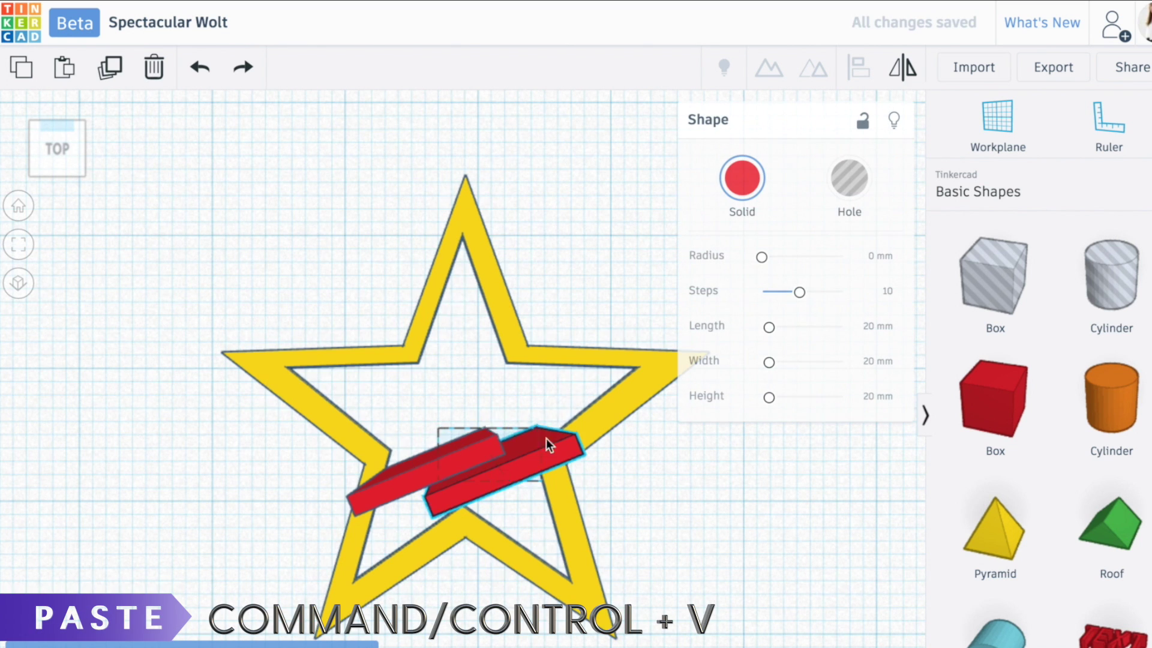
{"action": "left_click_drag", "start_coordinate": [543, 441], "coordinate": [508, 373]}
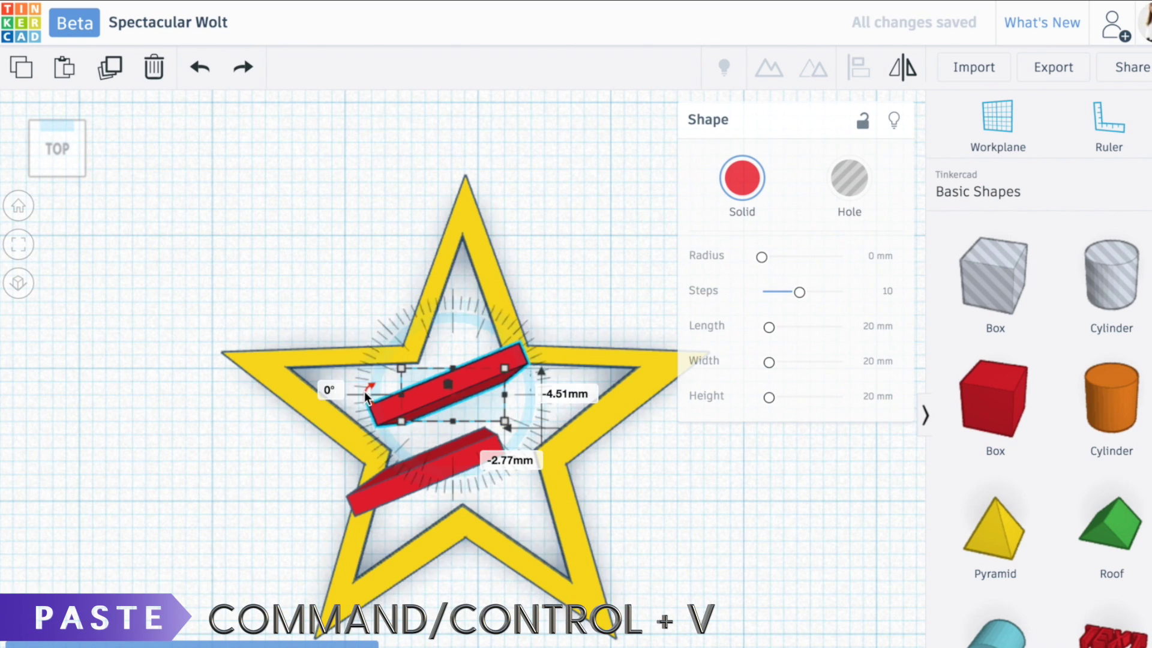
{"action": "left_click_drag", "start_coordinate": [365, 391], "coordinate": [408, 314]}
{"action": "mouse_move", "coordinate": [477, 406]}
{"action": "left_mouse_down"}
{"action": "mouse_move", "coordinate": [488, 413]}
{"action": "mouse_move", "coordinate": [476, 405]}
{"action": "left_mouse_up"}
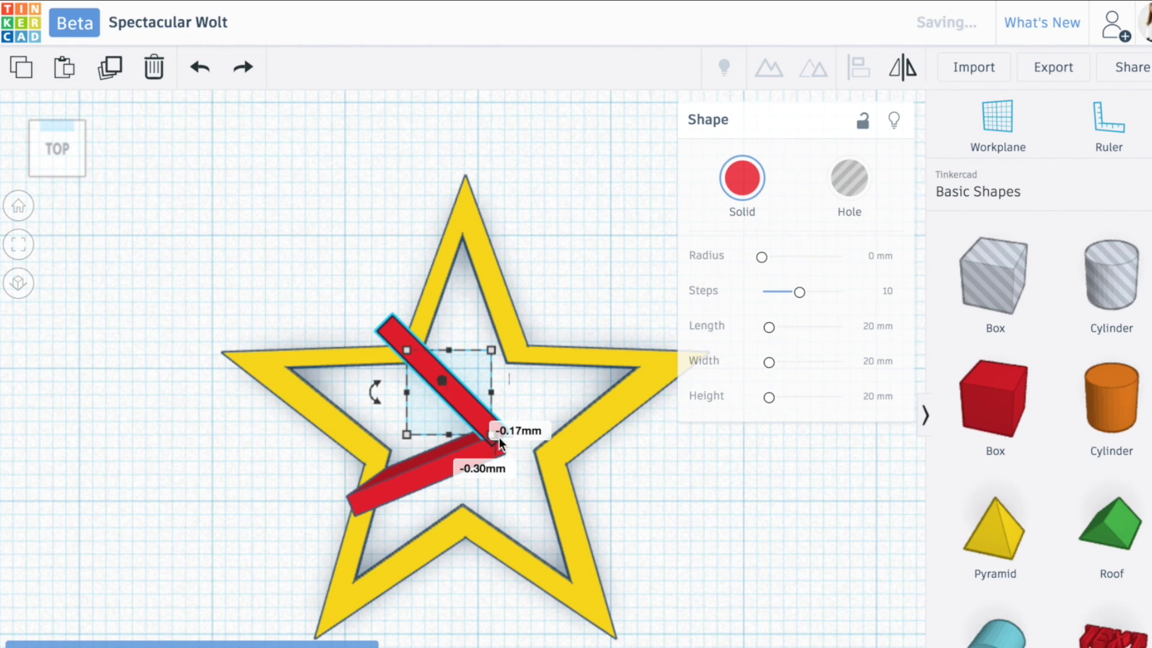
{"action": "left_click_drag", "start_coordinate": [427, 358], "coordinate": [444, 334]}
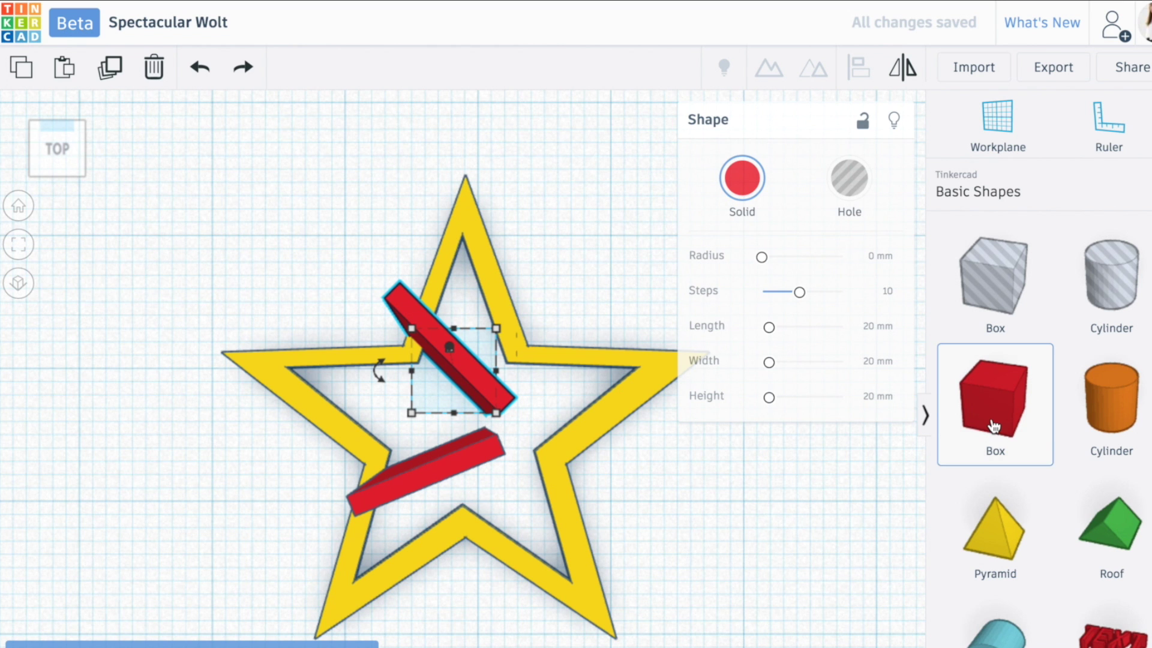
{"action": "left_click_drag", "start_coordinate": [991, 420], "coordinate": [708, 493]}
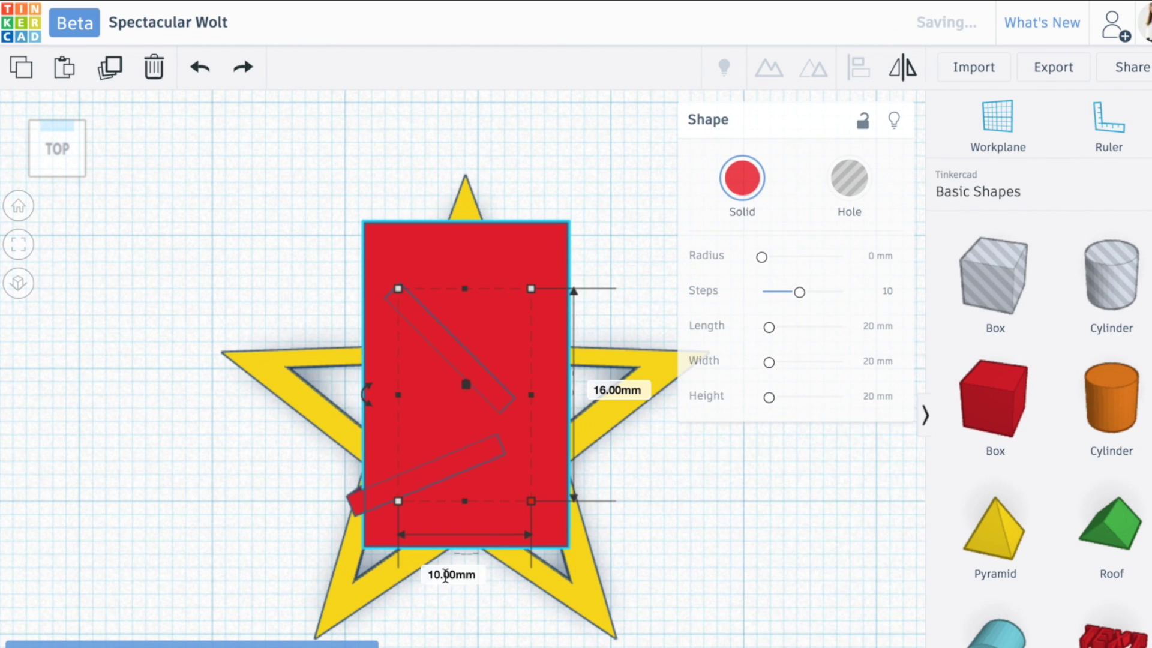
- Size the new box to 1 mm by 3 mm and place it at the elbow joining the two bars
{"action": "left_click", "coordinate": [447, 575]}
{"action": "type", "text": "1"}
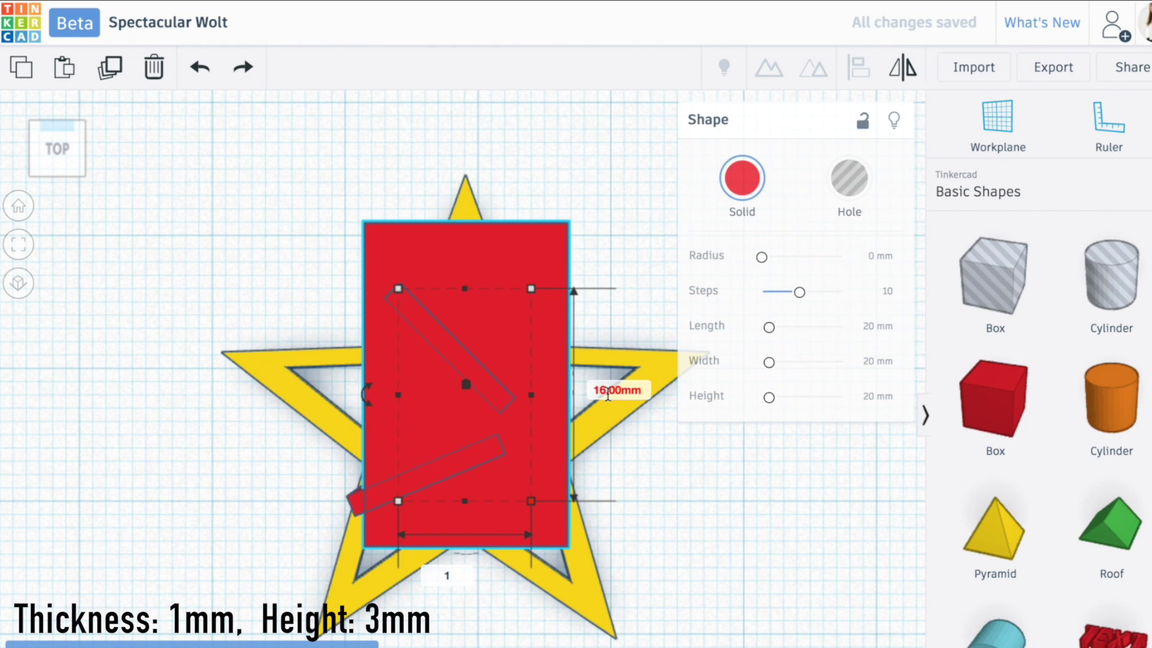
{"action": "key", "text": "Tab"}
{"action": "type", "text": "3"}
{"action": "key", "text": "Return"}
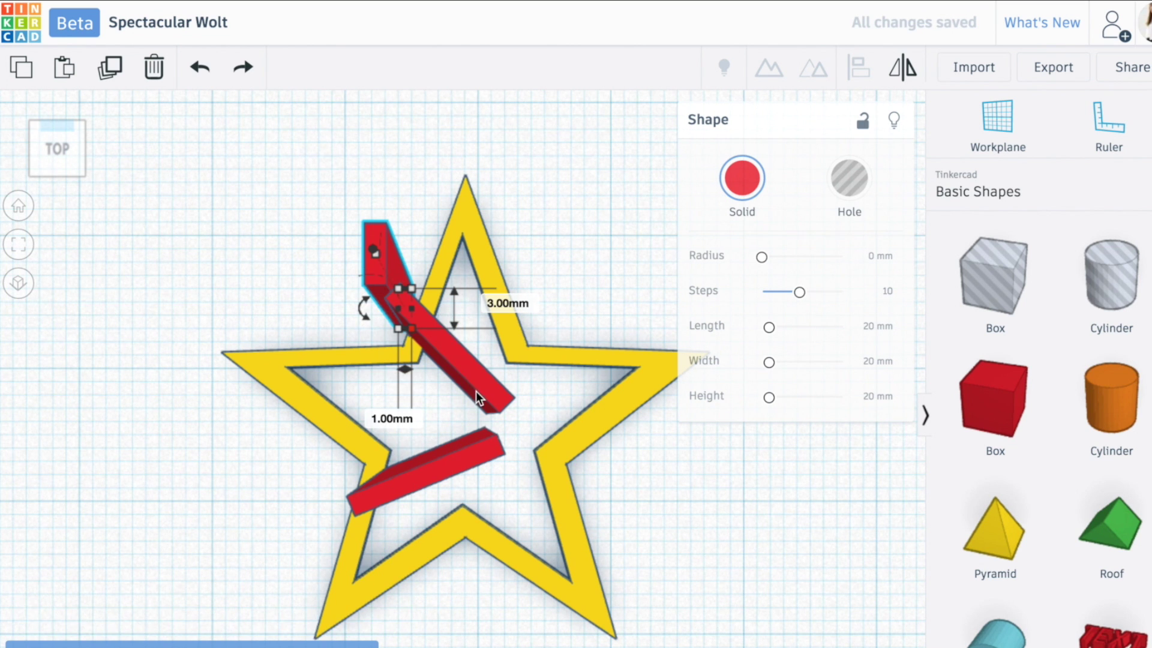
{"action": "left_click_drag", "start_coordinate": [369, 255], "coordinate": [512, 406]}
{"action": "left_click", "coordinate": [51, 155]}
- Select all three red bars together and drag their height down to 1.00 mm
{"action": "left_click", "coordinate": [54, 171]}
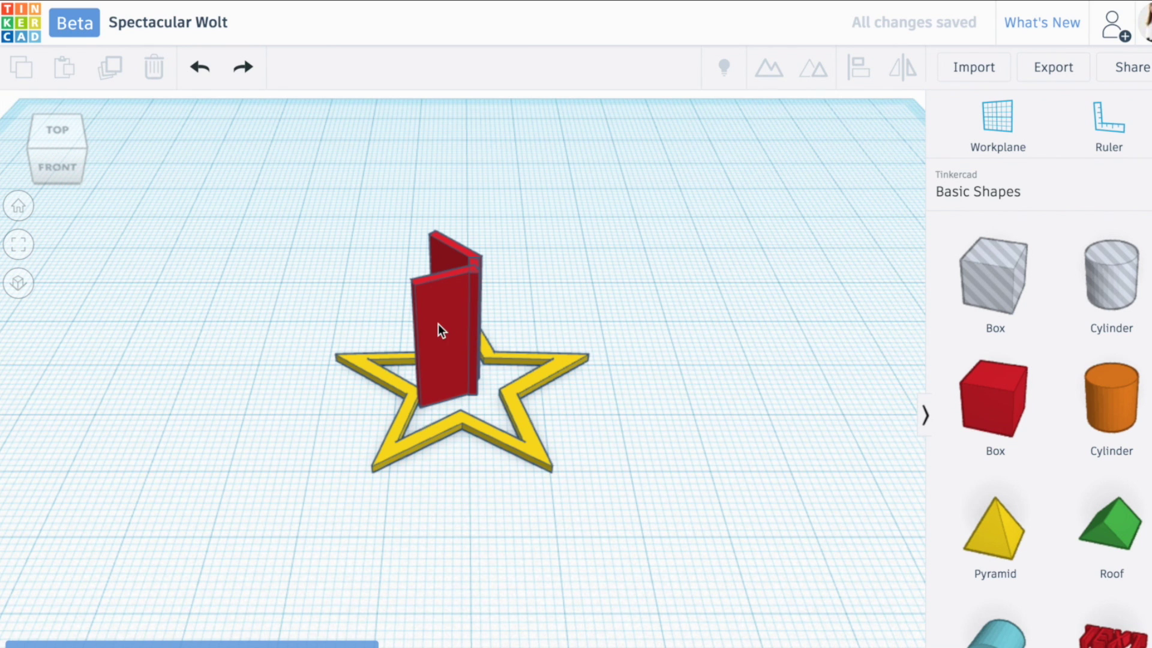
{"action": "left_click", "coordinate": [462, 300]}
{"action": "left_click_drag", "start_coordinate": [452, 250], "coordinate": [451, 250]}
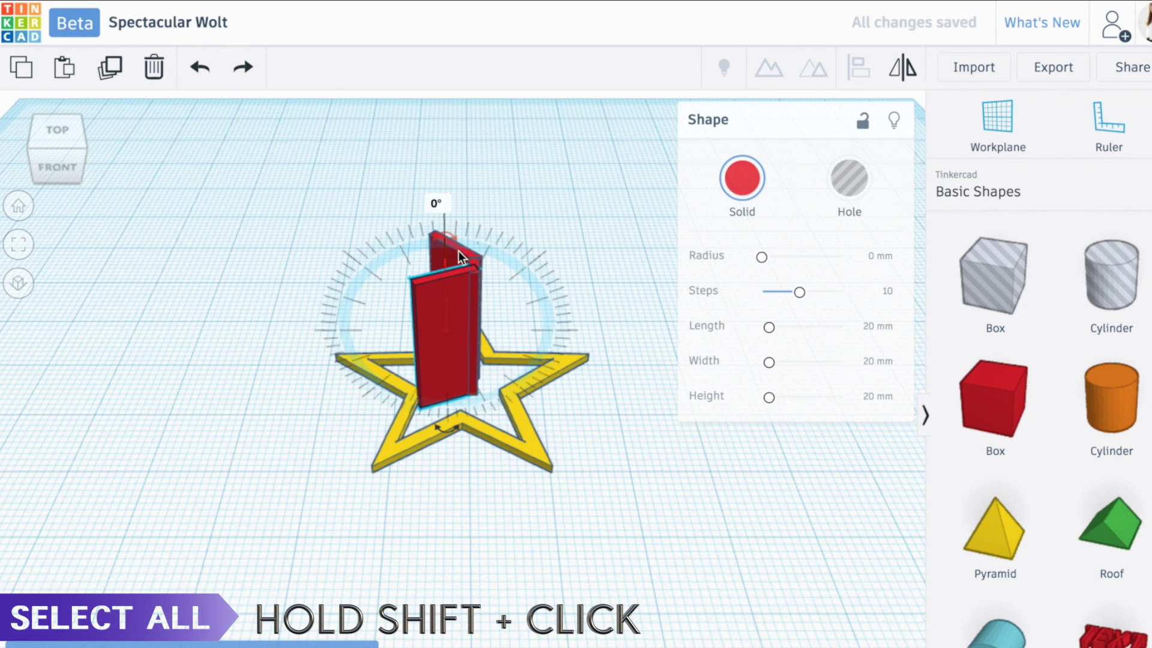
{"action": "left_click", "coordinate": [445, 249], "text": "shift"}
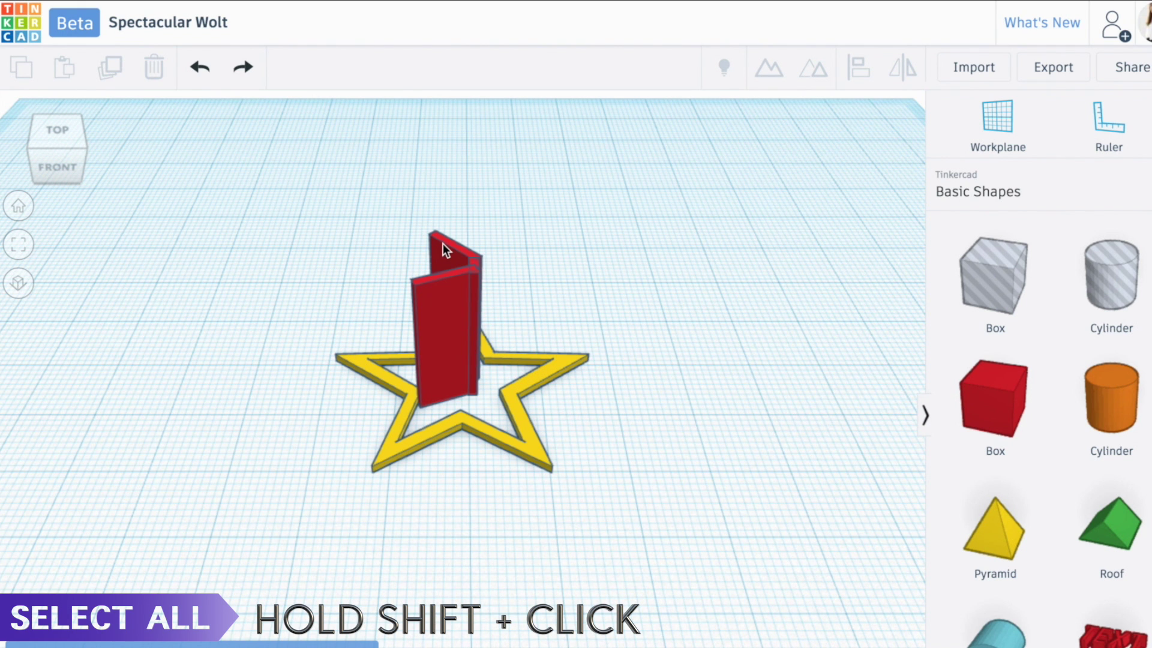
{"action": "left_click", "coordinate": [451, 250], "text": "shift"}
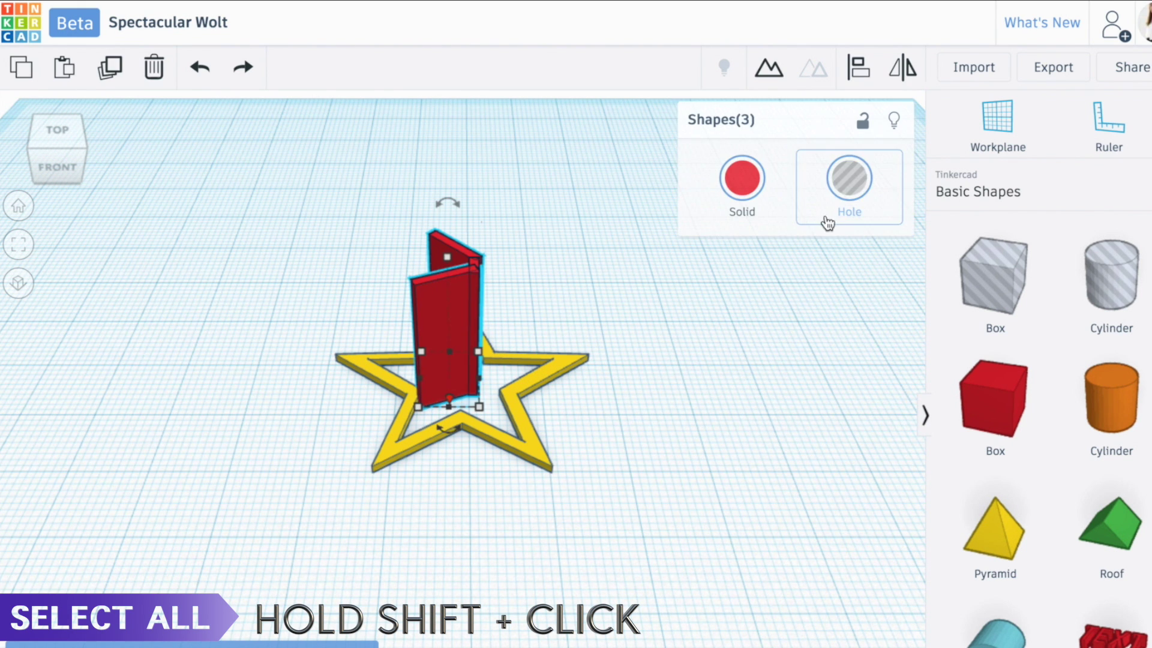
{"action": "left_click_drag", "start_coordinate": [449, 283], "coordinate": [453, 376]}
{"action": "left_click", "coordinate": [252, 264]}
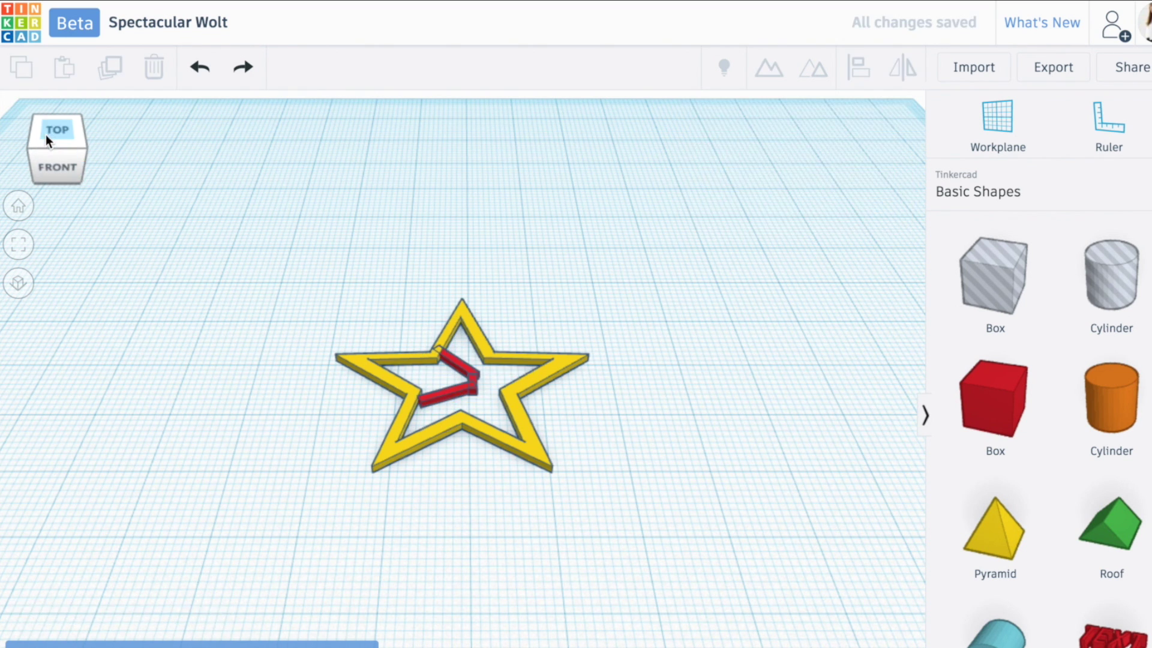
- In top view, rotate the zigzag's upper bar so it meets the star's inner edge
{"action": "left_click", "coordinate": [55, 131]}
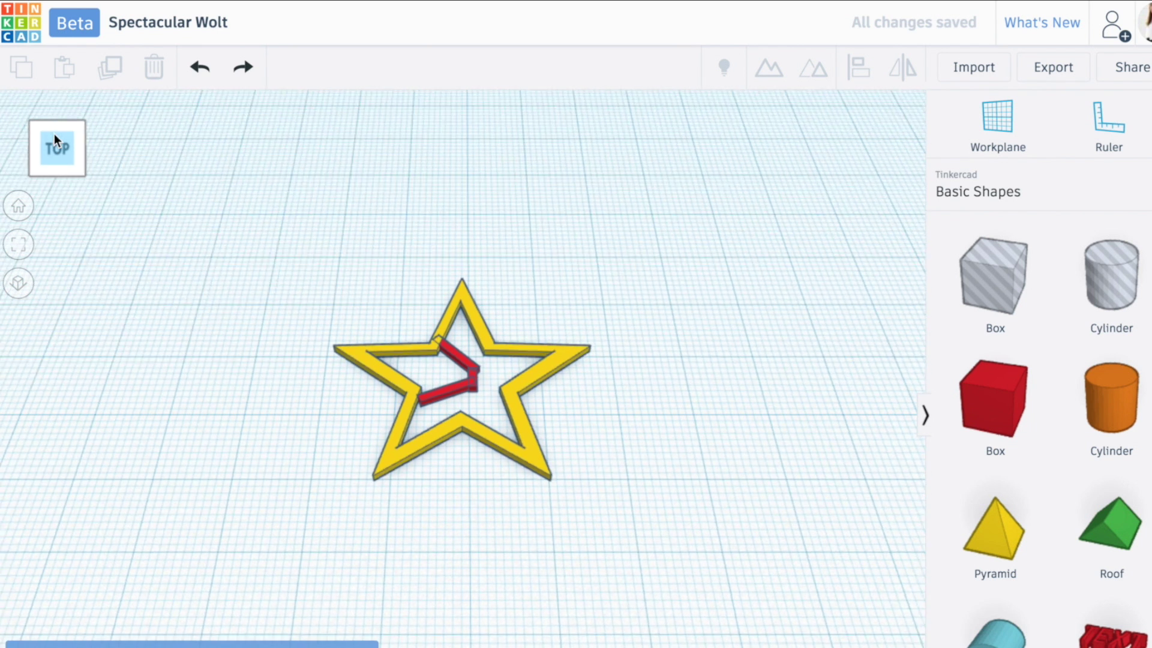
{"action": "left_click", "coordinate": [418, 400]}
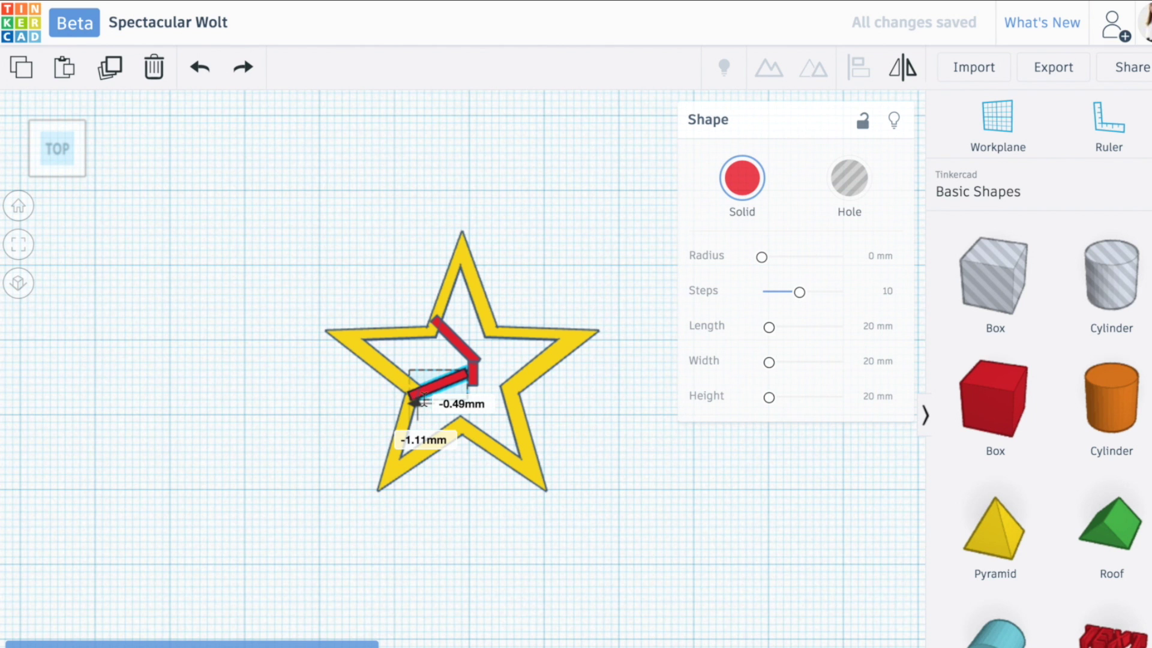
{"action": "left_click", "coordinate": [492, 417]}
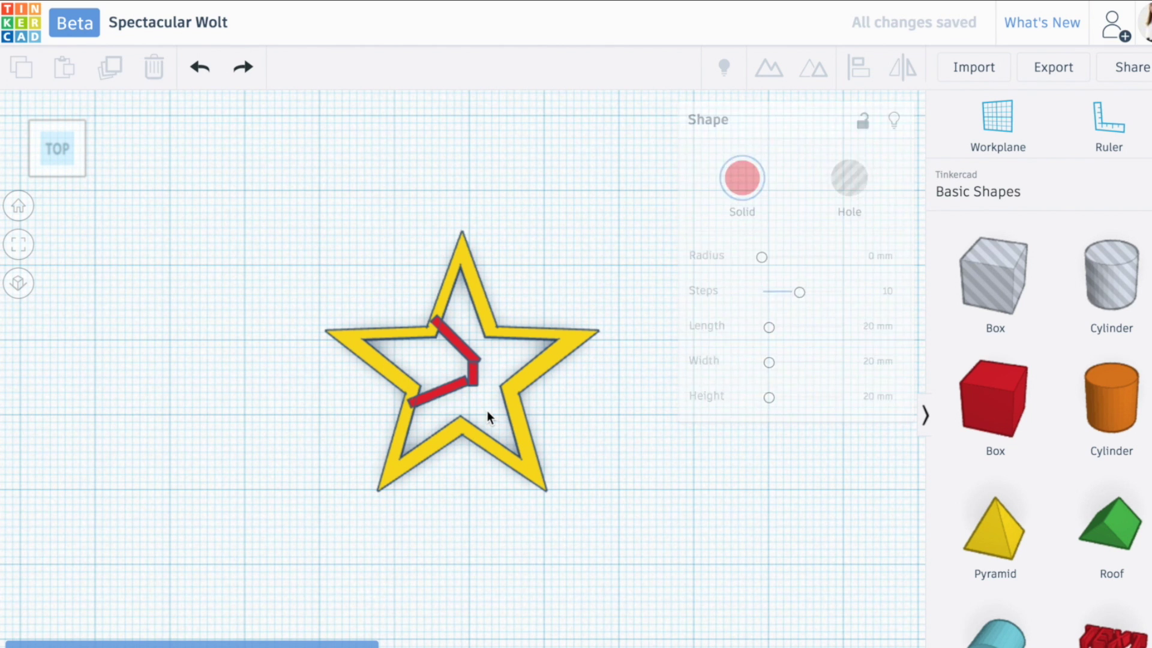
{"action": "left_click", "coordinate": [475, 378]}
{"action": "left_click_drag", "start_coordinate": [420, 327], "coordinate": [442, 313]}
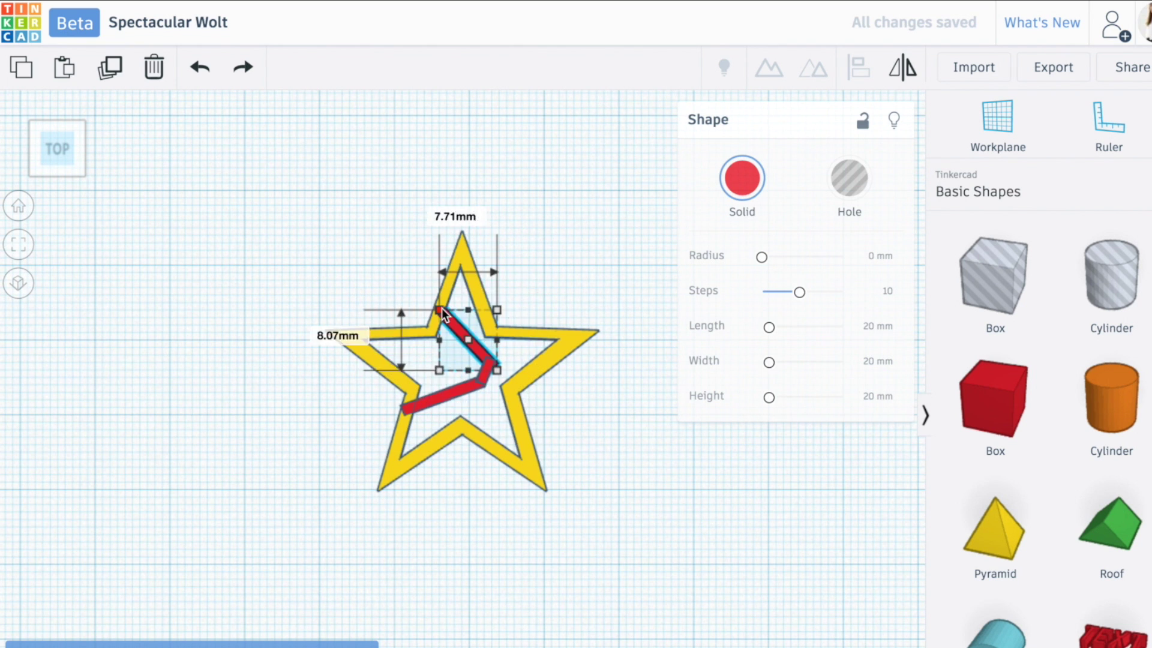
- Select every shape with Ctrl+A and group them into one yellow solid with Ctrl+G
{"action": "key", "text": "ctrl+a"}
{"action": "key", "text": "ctrl+g"}
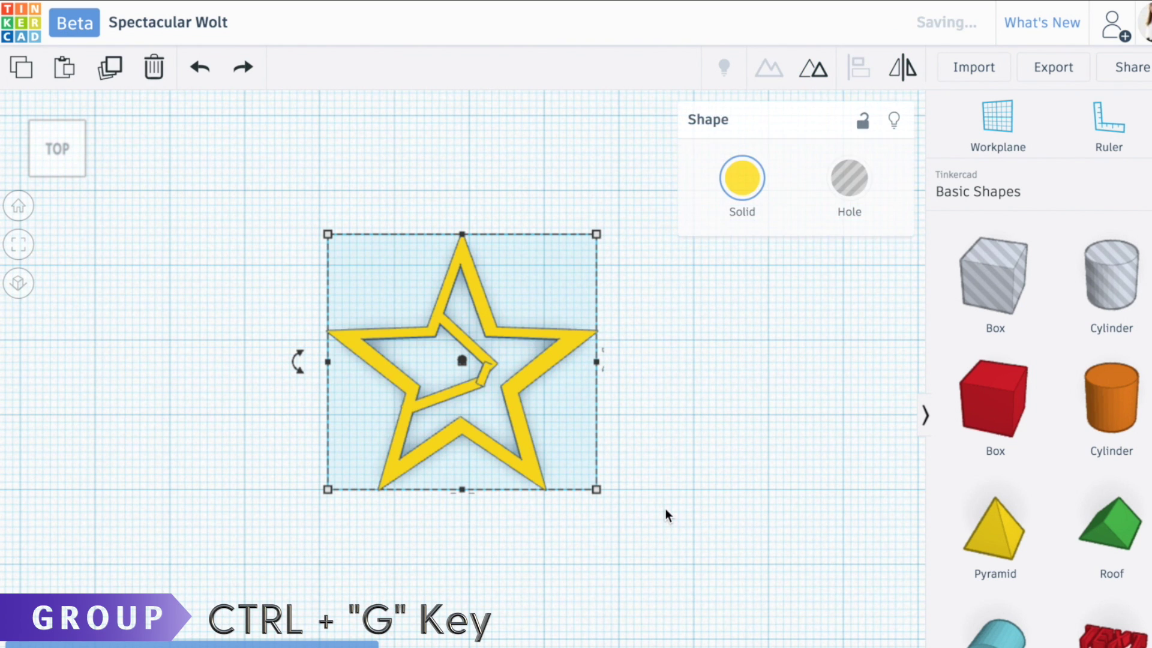
{"action": "left_click", "coordinate": [656, 400]}
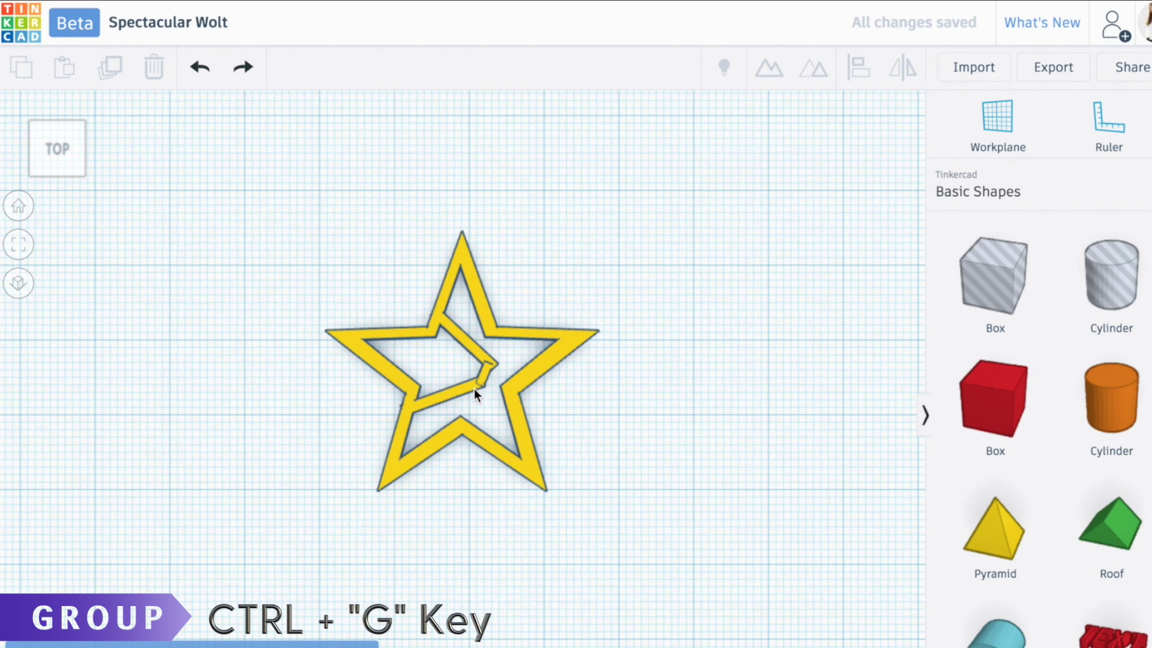